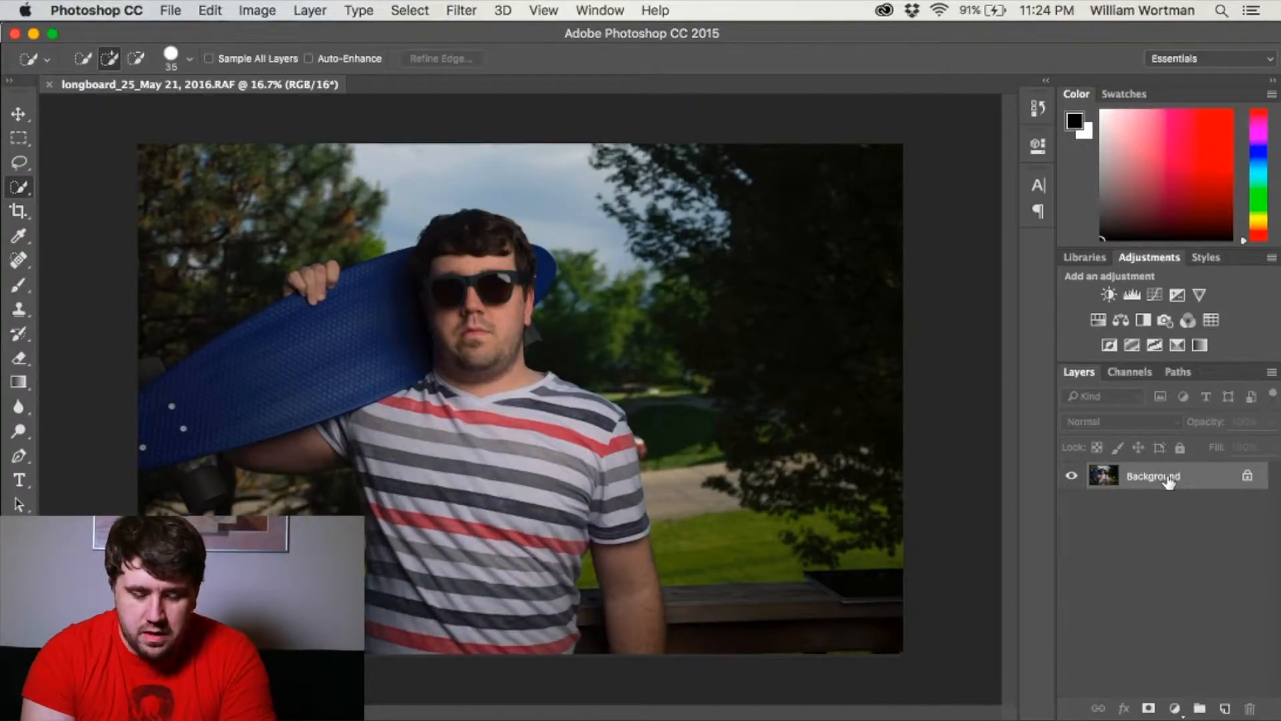
# Duplicate the Background layer and use Quick Selection at brush size 125 to select the man, longboard and railing.
pyautogui.press('super+j')
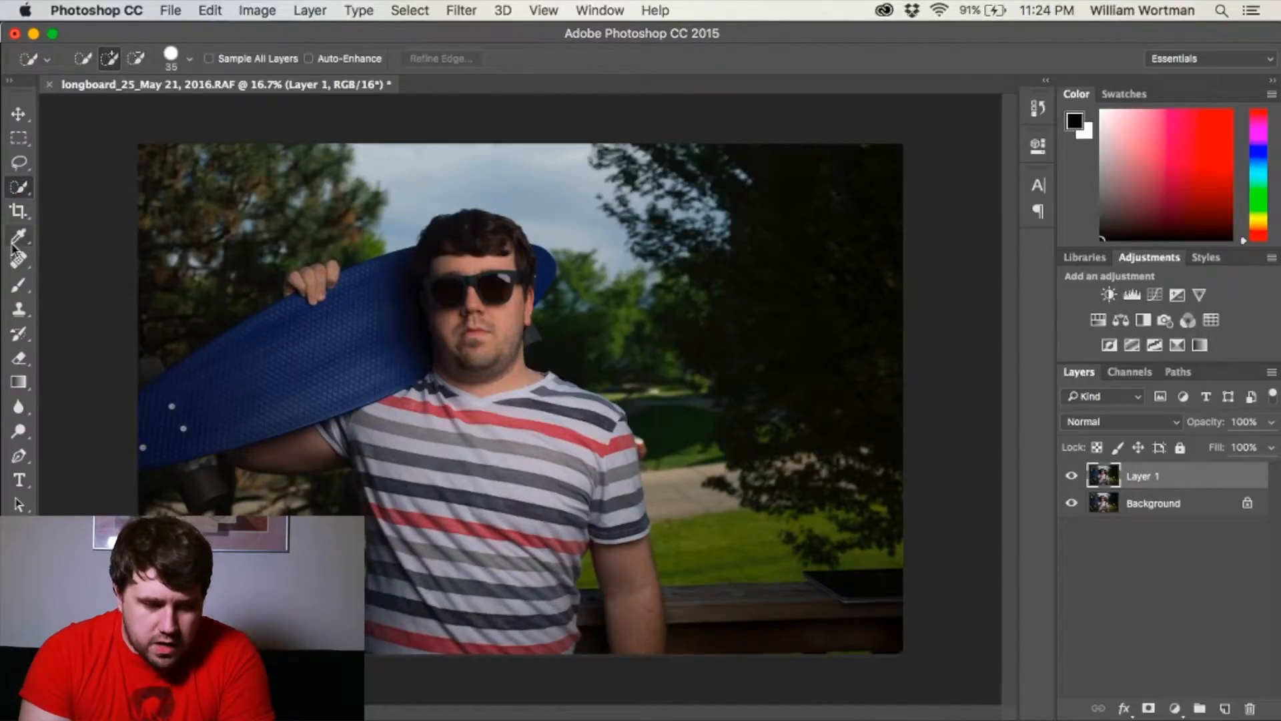
pyautogui.click(18, 187)
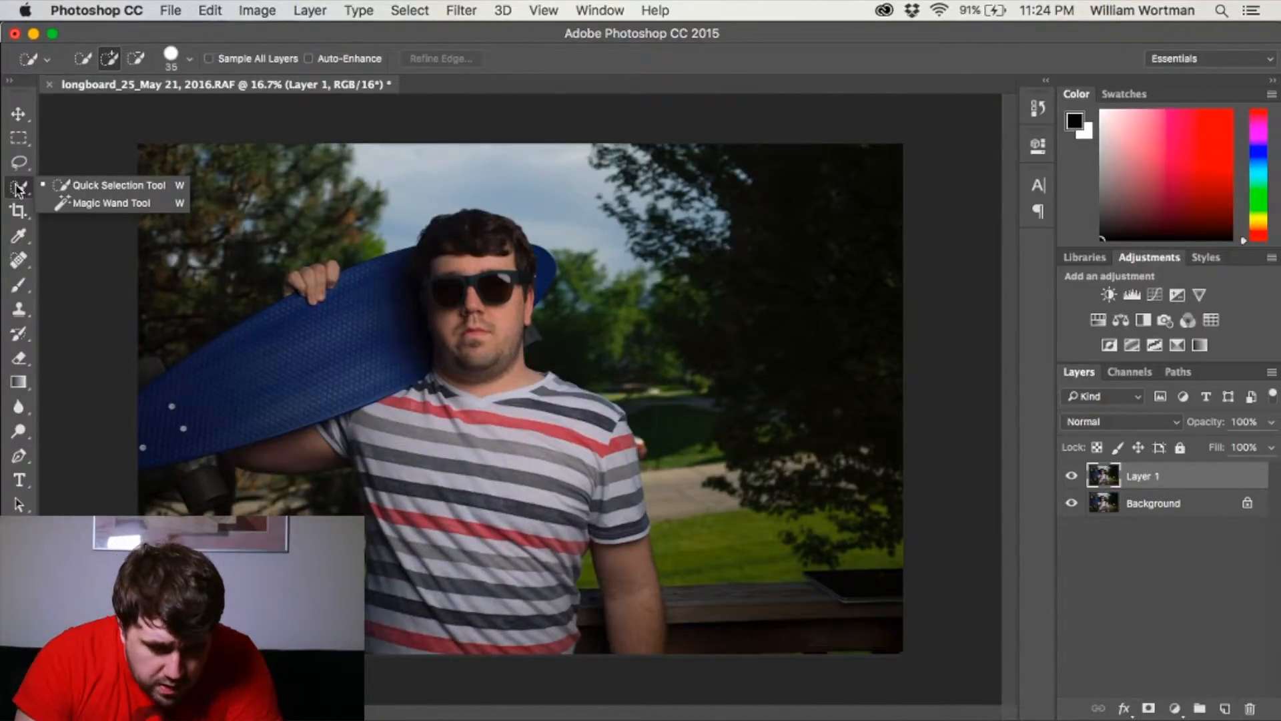
pyautogui.click(13, 193)
pyautogui.press(']')
pyautogui.press(']')
pyautogui.press(']')
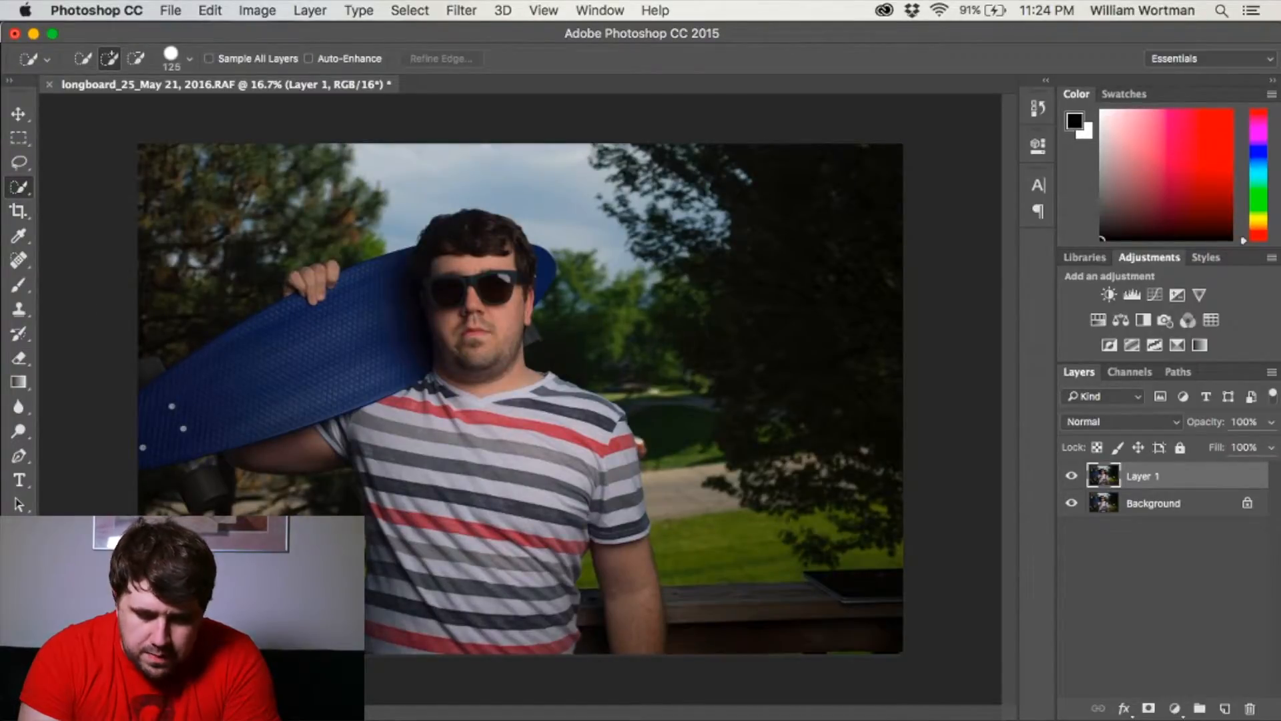
pyautogui.moveTo(401, 638)
pyautogui.mouseDown()
pyautogui.moveTo(457, 647)
pyautogui.moveTo(465, 590)
pyautogui.moveTo(502, 555)
pyautogui.moveTo(554, 620)
pyautogui.moveTo(864, 613)
pyautogui.moveTo(637, 557)
pyautogui.moveTo(587, 427)
pyautogui.moveTo(480, 345)
pyautogui.moveTo(467, 250)
pyautogui.moveTo(419, 320)
pyautogui.moveTo(340, 330)
pyautogui.moveTo(320, 276)
pyautogui.mouseUp()
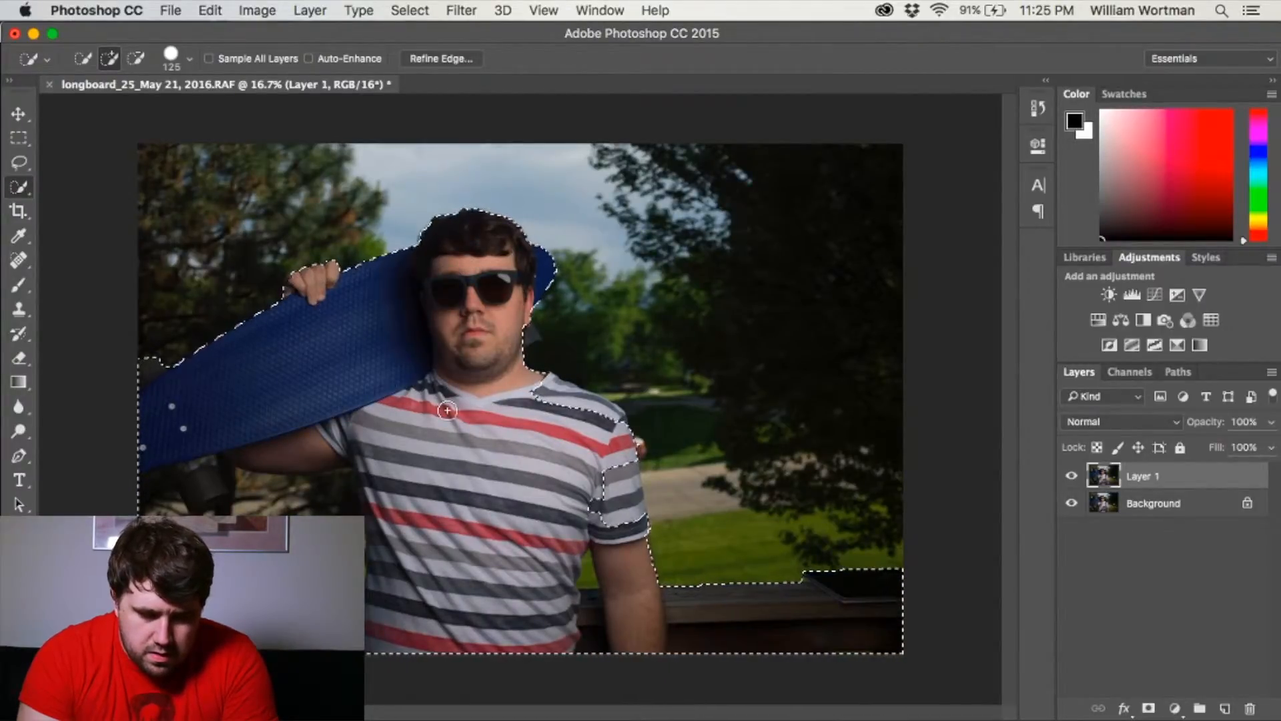
# Subtract the grass gap between the torso and the lowered arm from the selection with brush size 80.
pyautogui.press('[')
pyautogui.press('[')
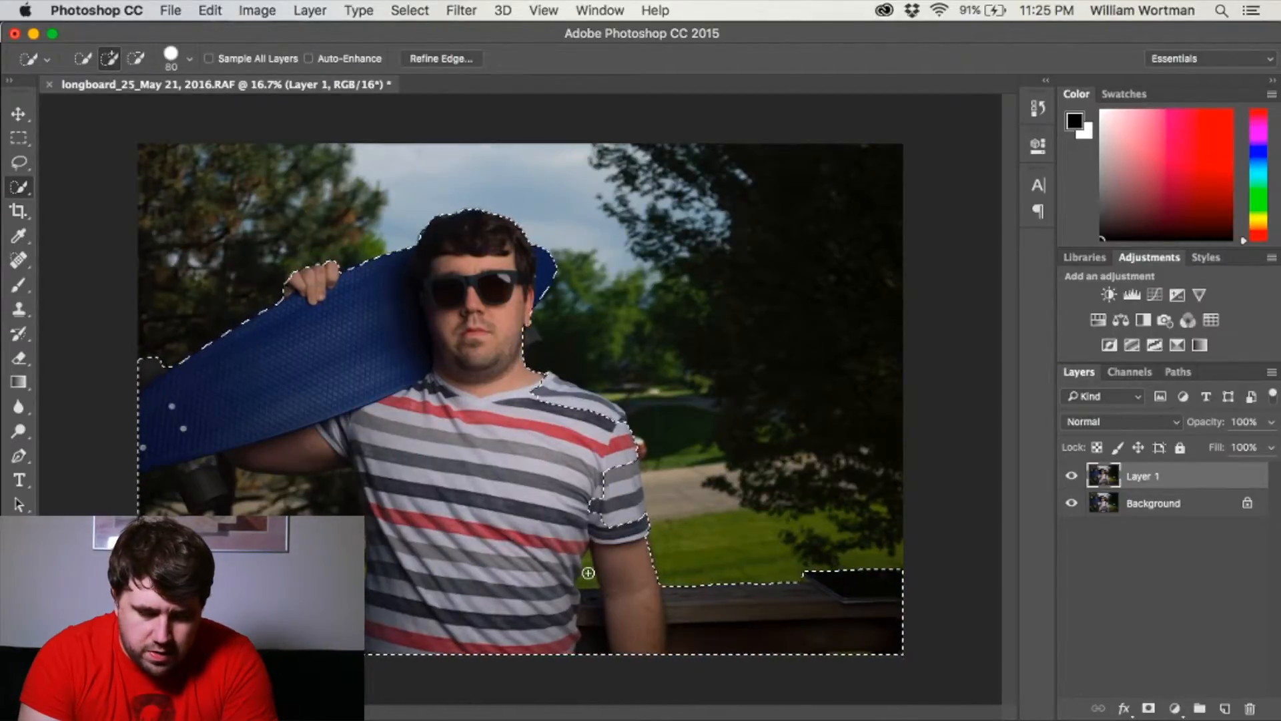
pyautogui.press('alt')
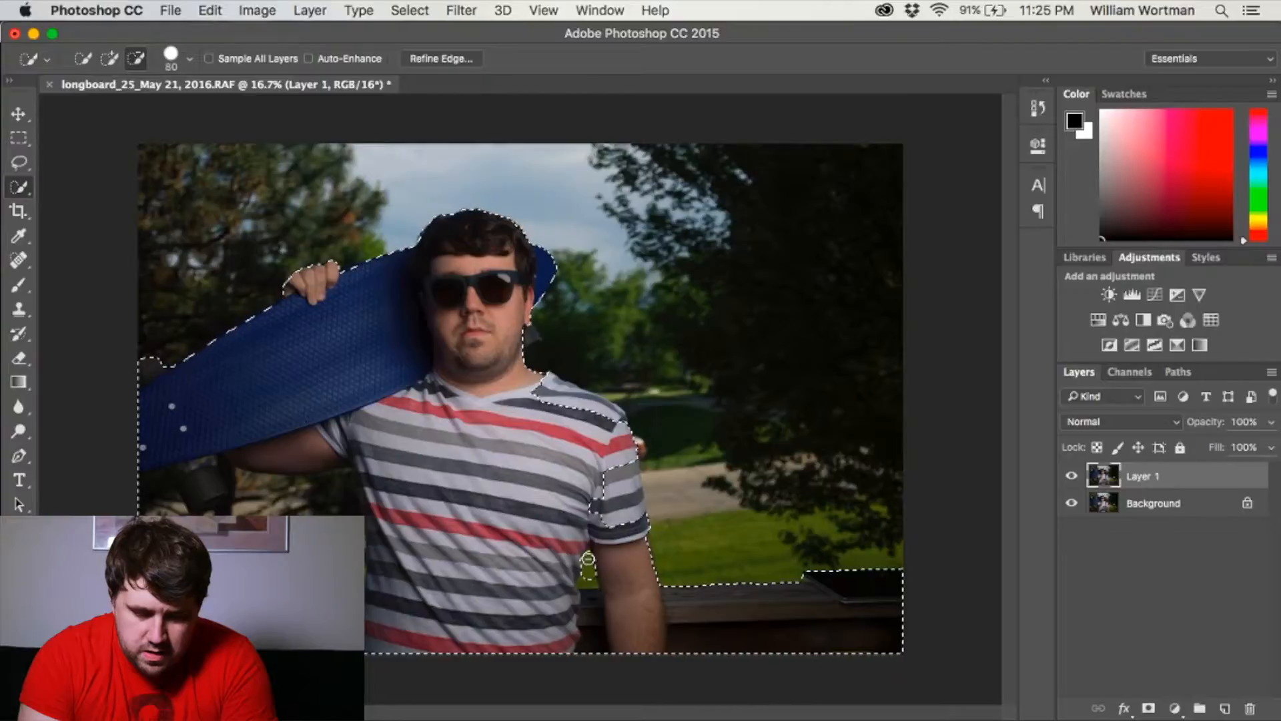
pyautogui.keyDown('alt'); pyautogui.click(592, 579); pyautogui.keyUp('alt')
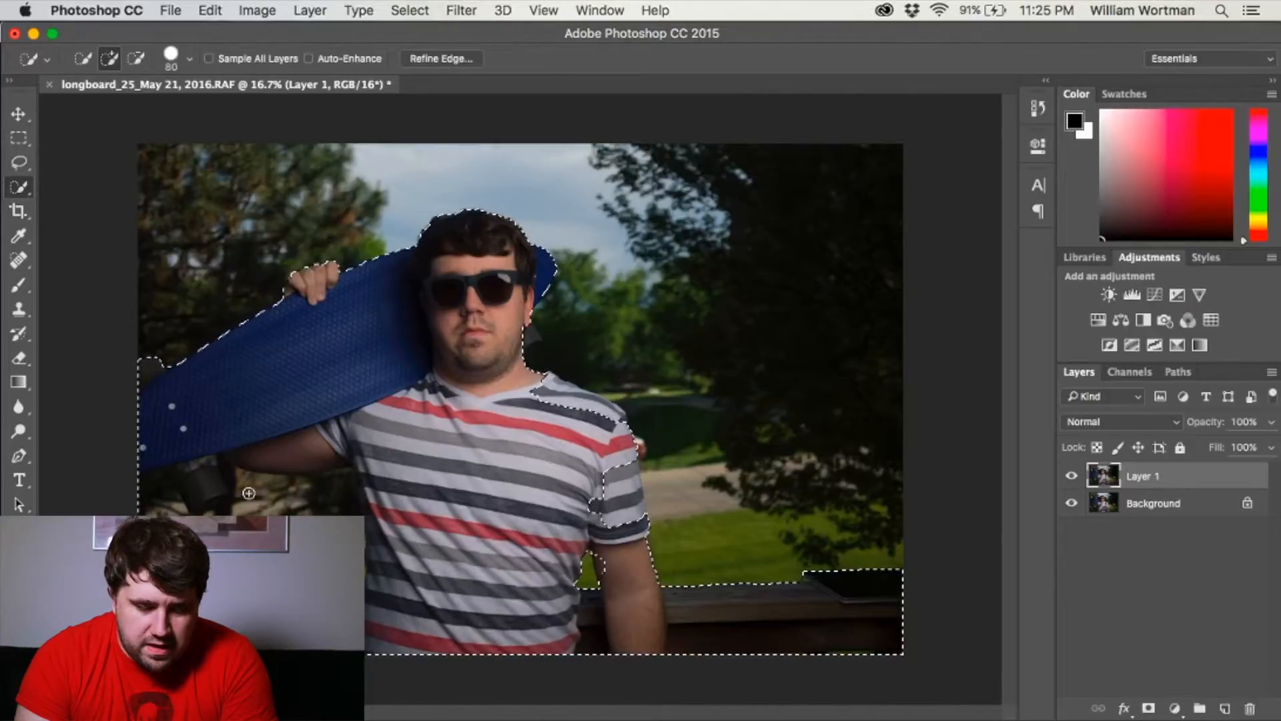
# Subtract the background beneath the longboard and raised arm, adding the lower wheel and the shirt's side back to the selection.
pyautogui.press('alt')
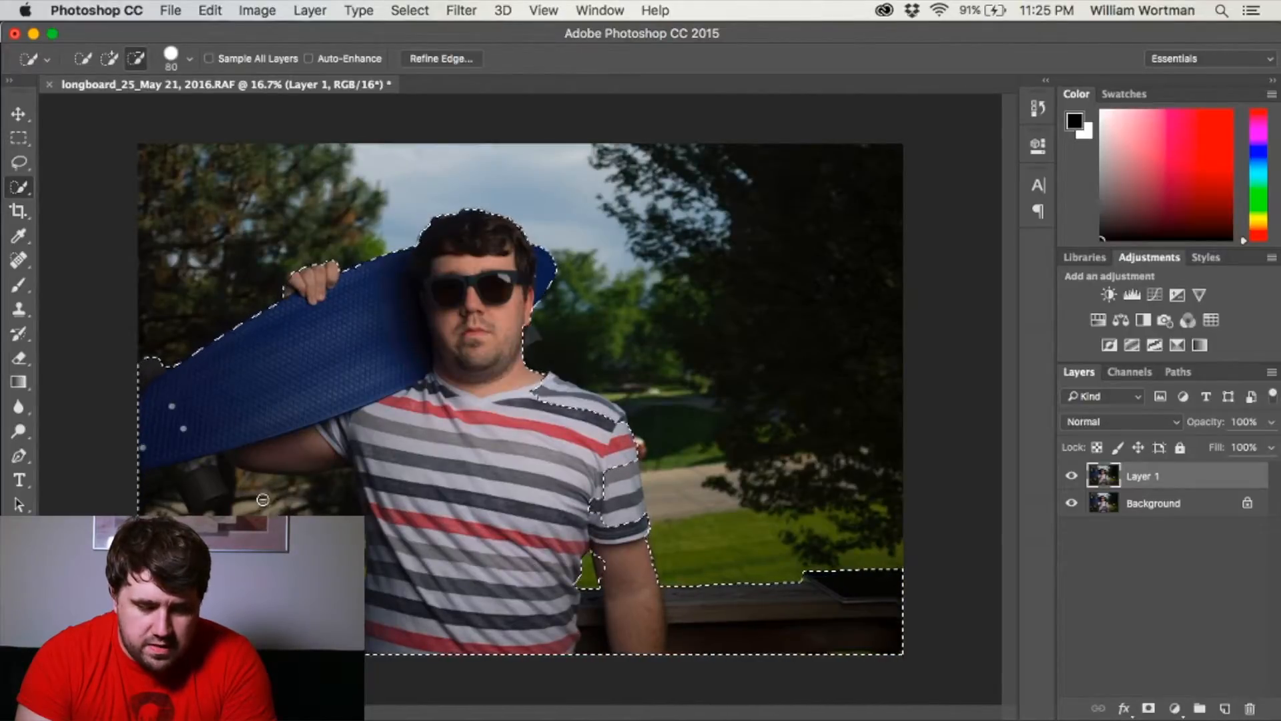
pyautogui.moveTo(251, 492)
pyautogui.mouseDown()
pyautogui.moveTo(351, 491)
pyautogui.moveTo(404, 578)
pyautogui.moveTo(334, 448)
pyautogui.moveTo(361, 470)
pyautogui.mouseUp()
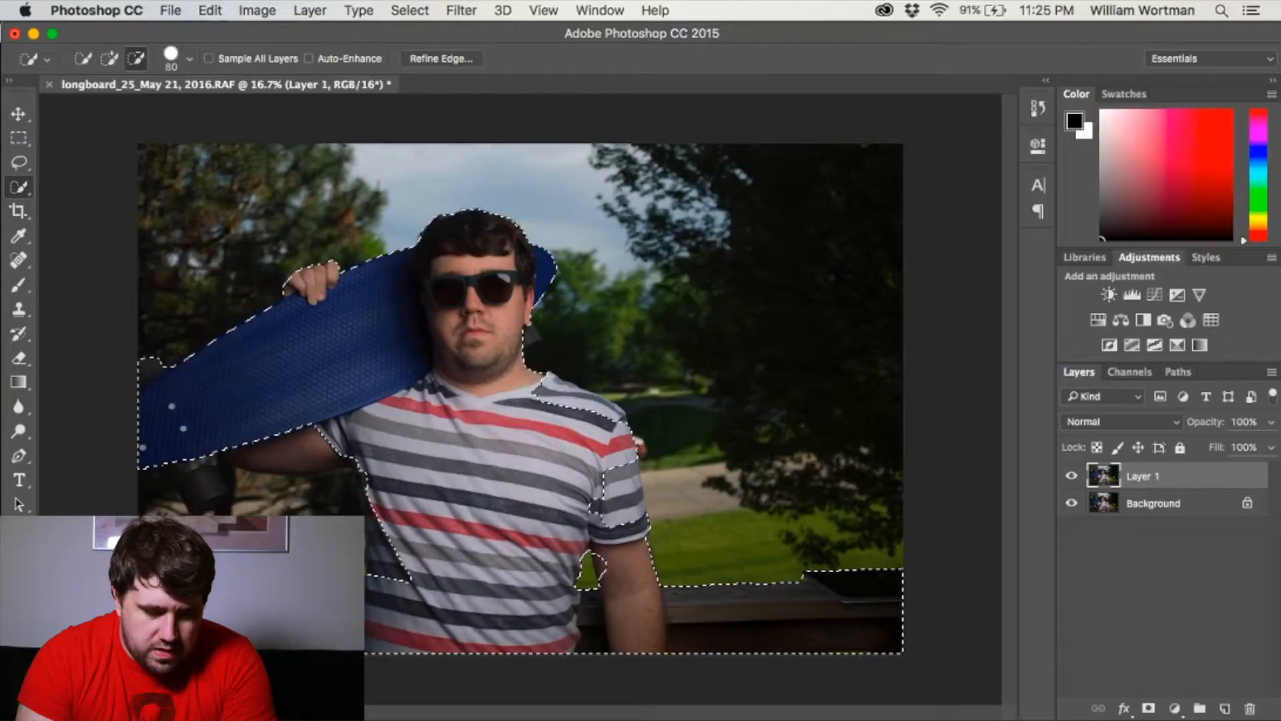
pyautogui.click(200, 479)
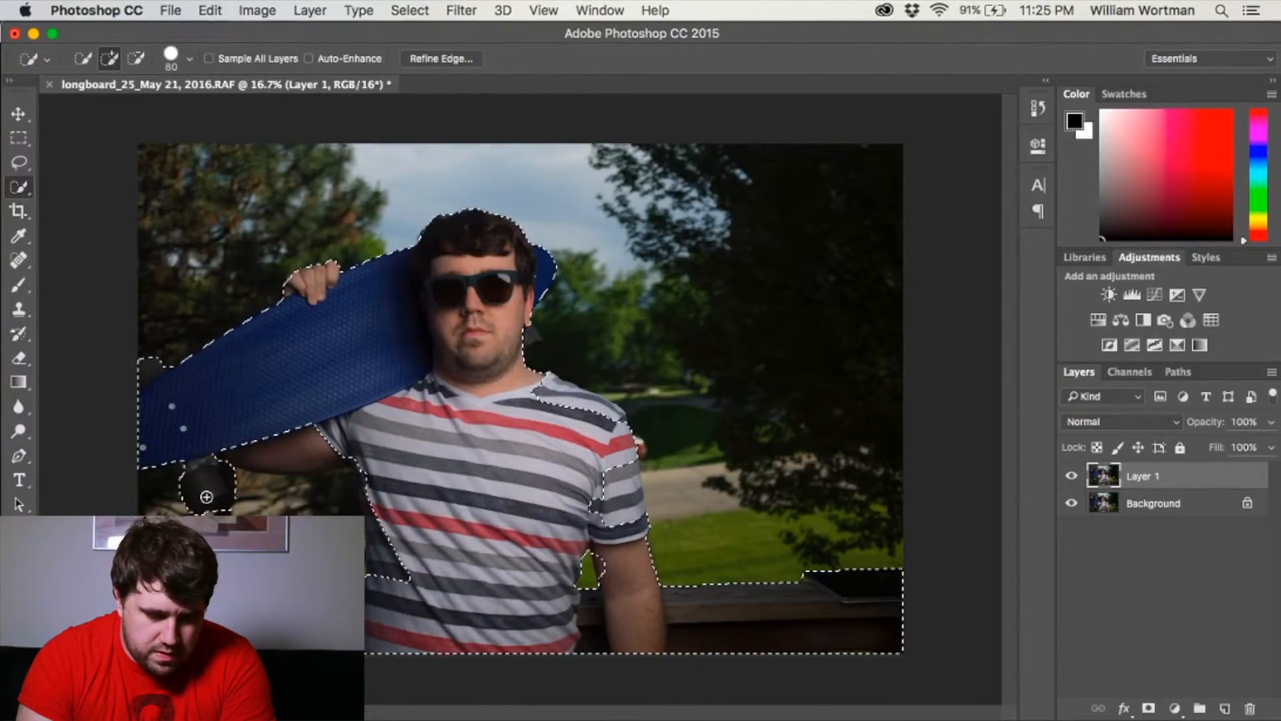
pyautogui.click(235, 479)
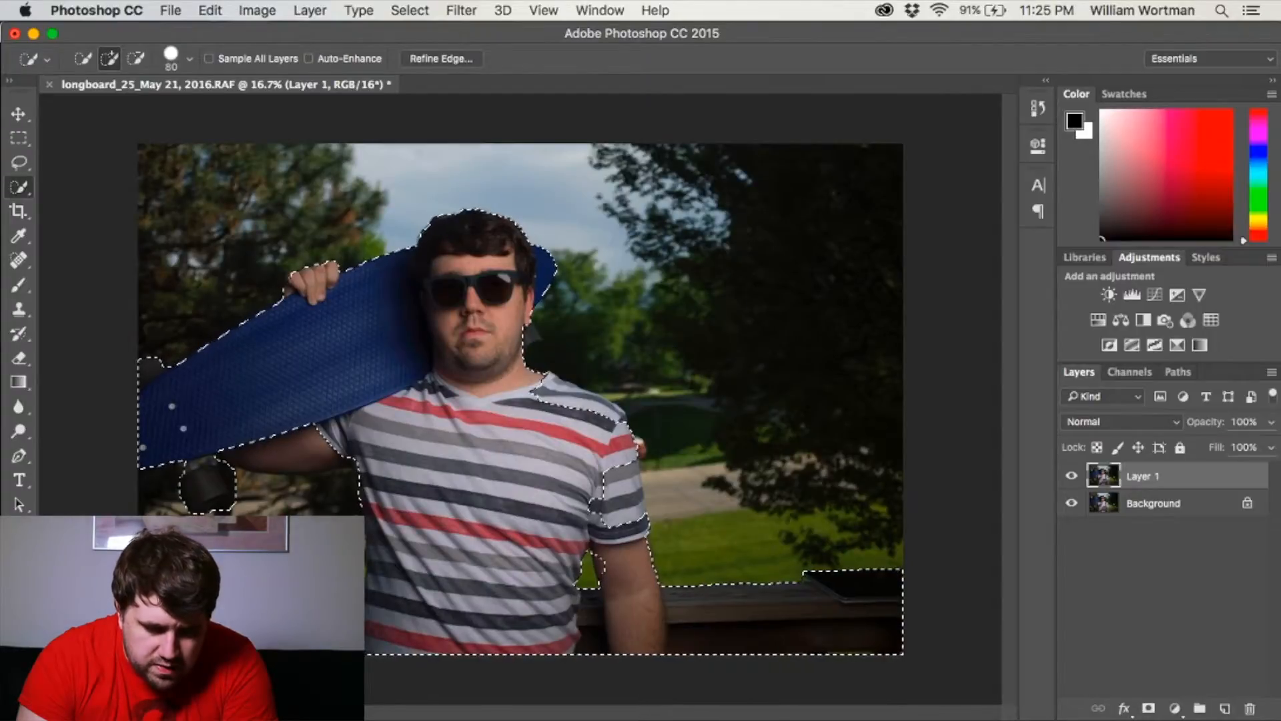
# Refine the selection edge around the gap between the torso and the lowered arm with brush size 45.
pyautogui.press('alt')
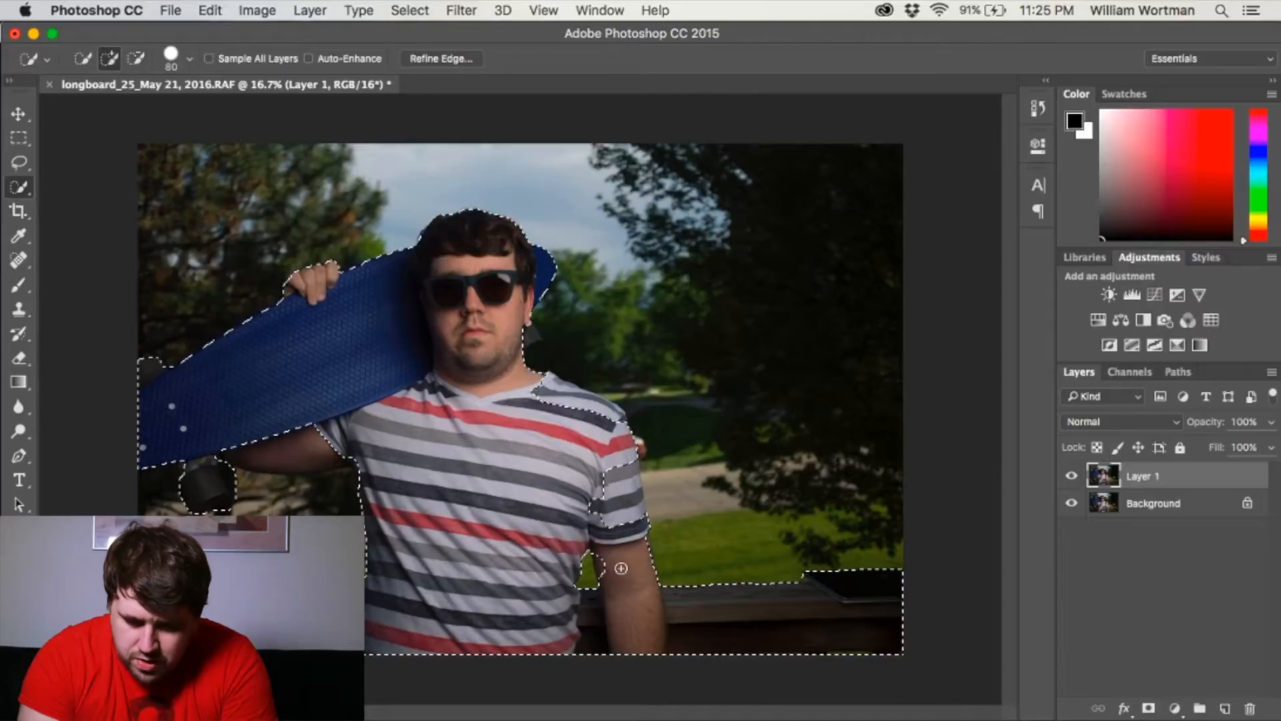
pyautogui.press('alt')
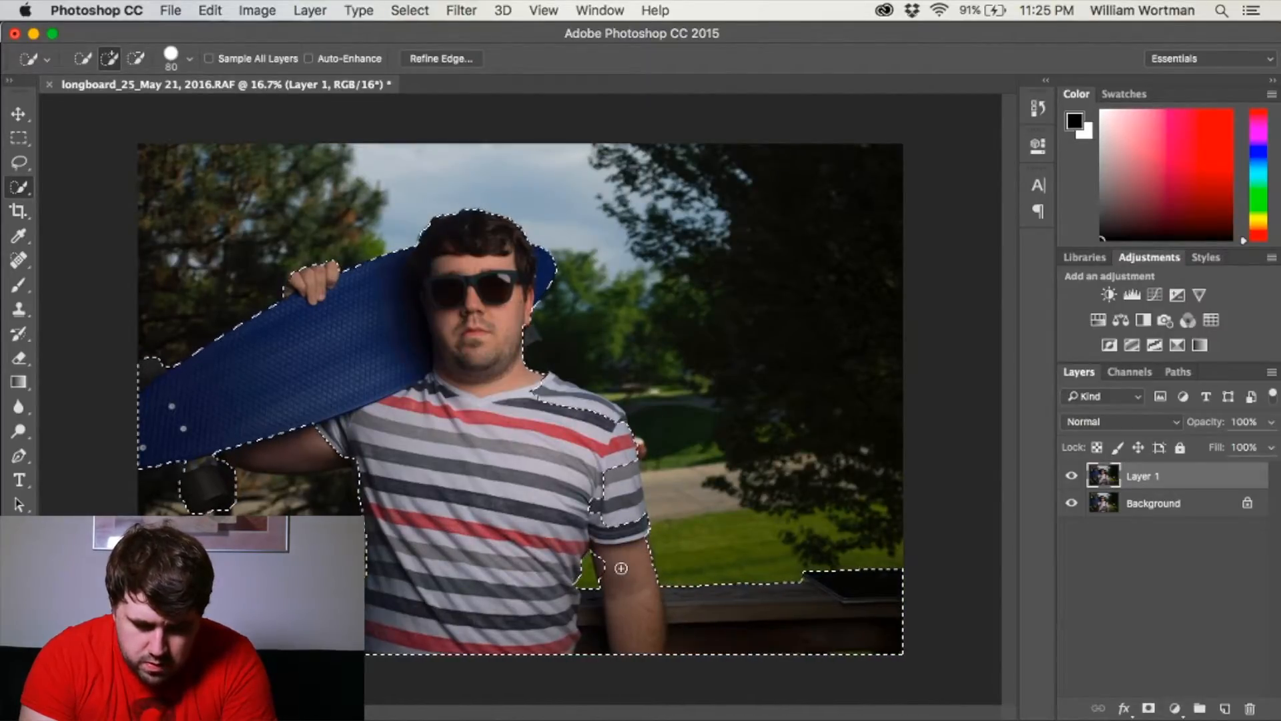
pyautogui.keyDown('alt'); pyautogui.click(587, 568); pyautogui.keyUp('alt')
pyautogui.press('super+equal')
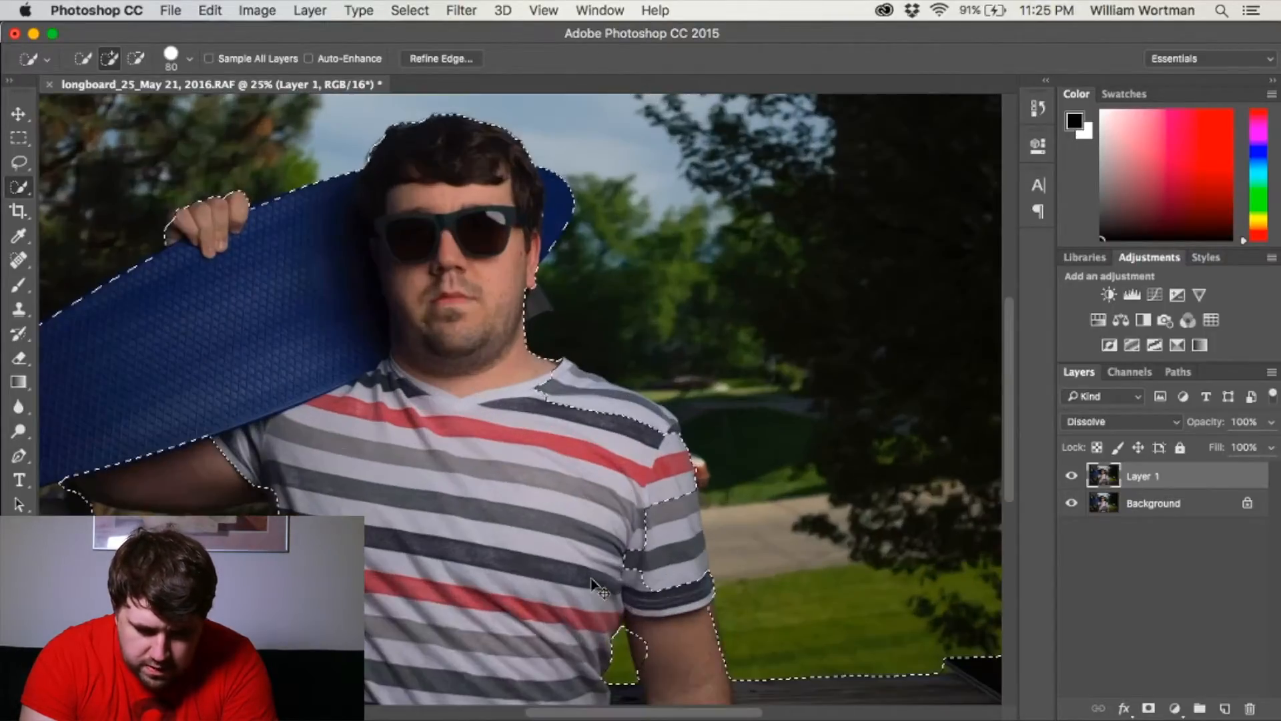
pyautogui.press('super+equal')
pyautogui.scroll(-5, 587, 574)
pyautogui.scroll(-3, 555, 426)
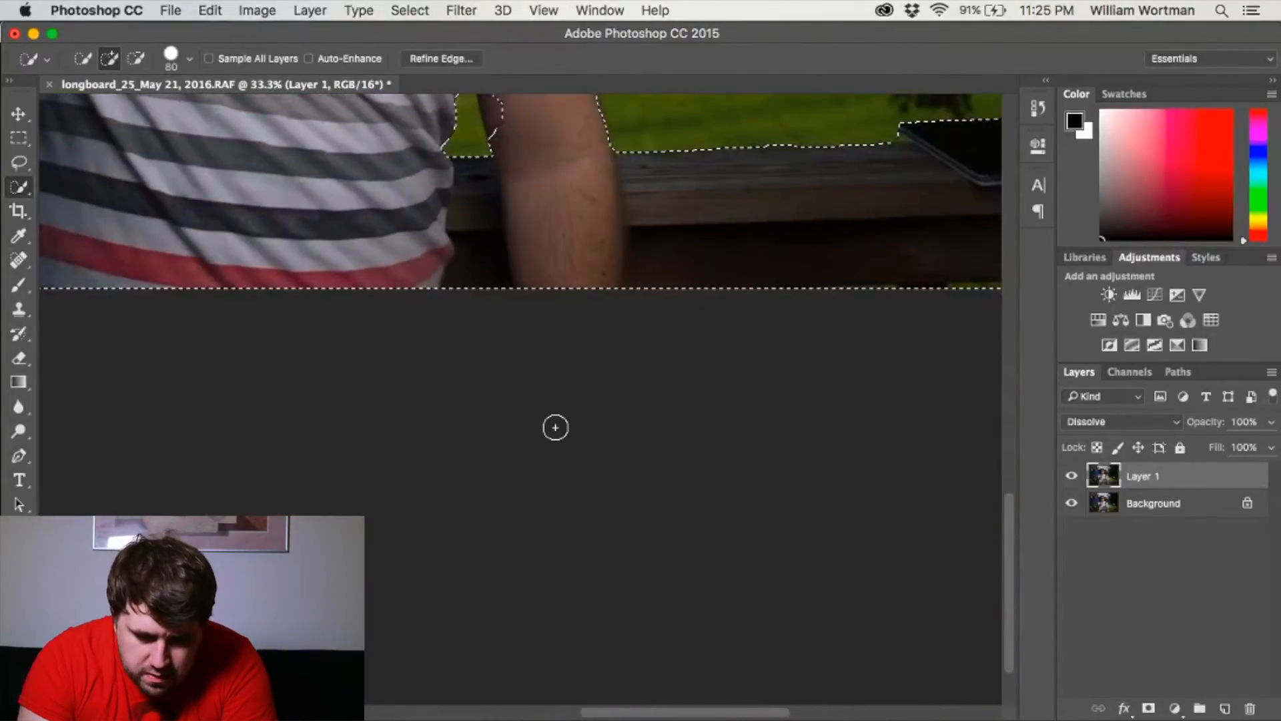
pyautogui.scroll(4, 555, 426)
pyautogui.press('[')
pyautogui.press('[')
pyautogui.press('[')
pyautogui.press('[')
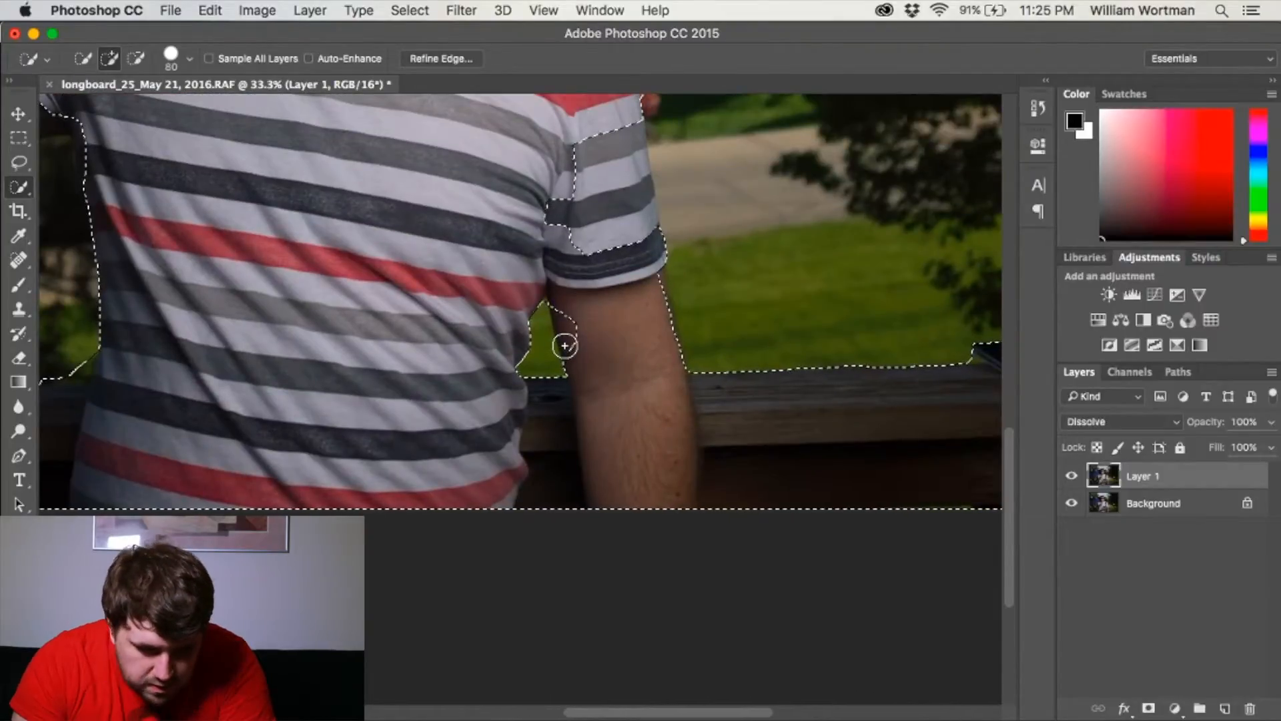
pyautogui.press('alt')
pyautogui.moveTo(565, 346)
pyautogui.mouseDown()
pyautogui.moveTo(568, 273)
pyautogui.moveTo(586, 354)
pyautogui.moveTo(575, 330)
pyautogui.mouseUp()
pyautogui.moveTo(555, 273); pyautogui.dragTo(573, 327)
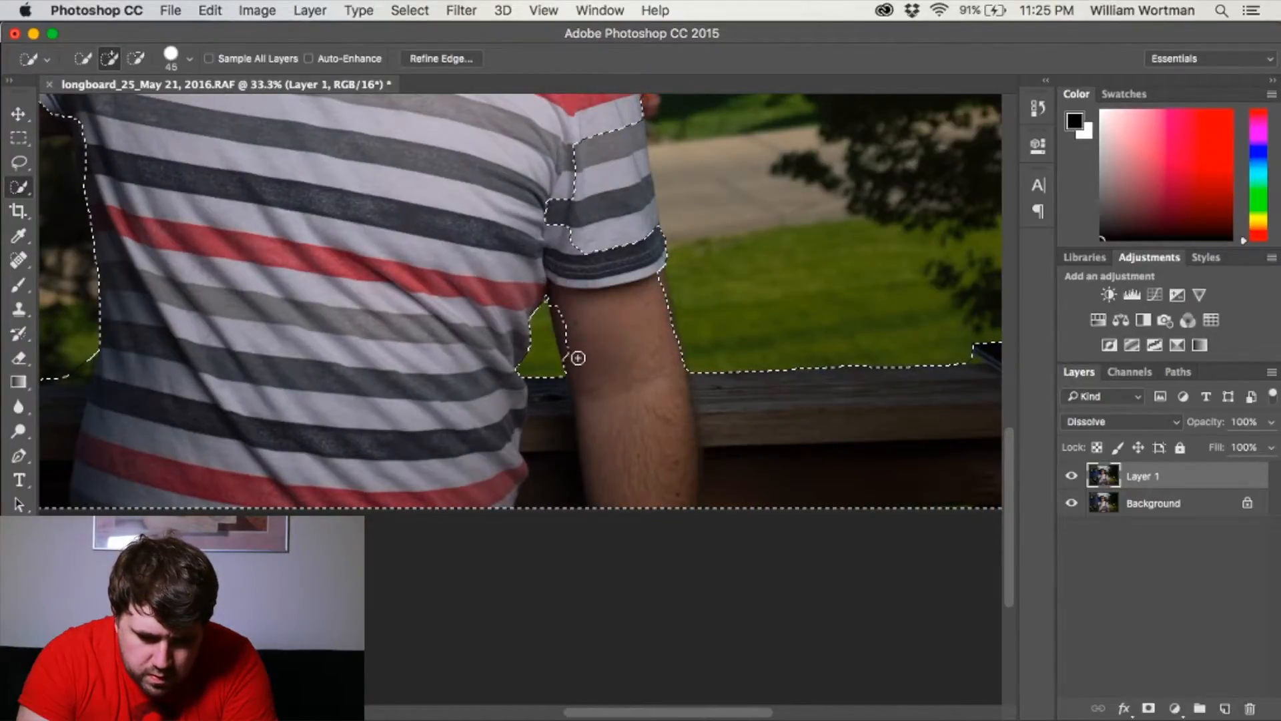
# Add the unselected parts of the striped sleeve above the lowered arm to the selection.
pyautogui.moveTo(554, 223)
pyautogui.mouseDown()
pyautogui.moveTo(567, 163)
pyautogui.moveTo(586, 175)
pyautogui.moveTo(612, 136)
pyautogui.mouseUp()
pyautogui.moveTo(638, 233); pyautogui.dragTo(572, 219)
pyautogui.moveTo(648, 239); pyautogui.dragTo(635, 192)
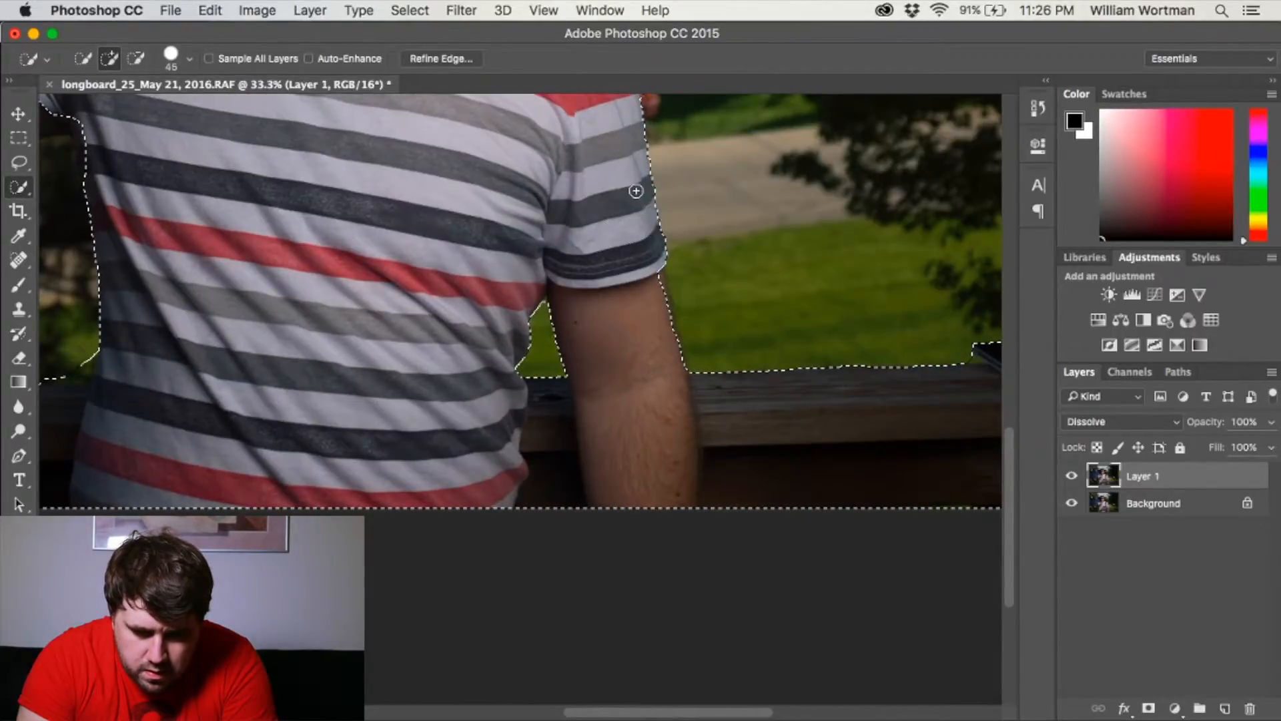
# Subtract the leftover background along the railing's top edge, just beside the shirt on the longboard side.
pyautogui.hscroll(10, 658, 305)
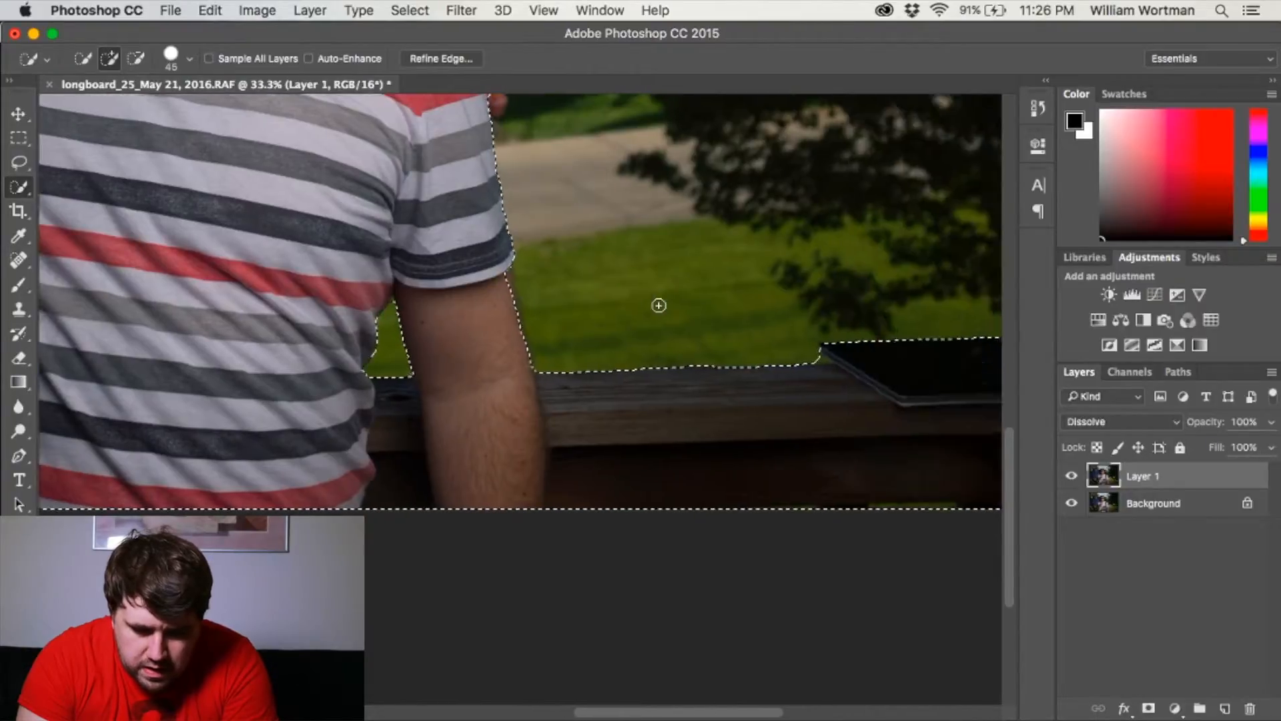
pyautogui.scroll(-1, 659, 305)
pyautogui.hscroll(-11, 659, 305)
pyautogui.hscroll(-10, 658, 305)
pyautogui.scroll(2, 659, 305)
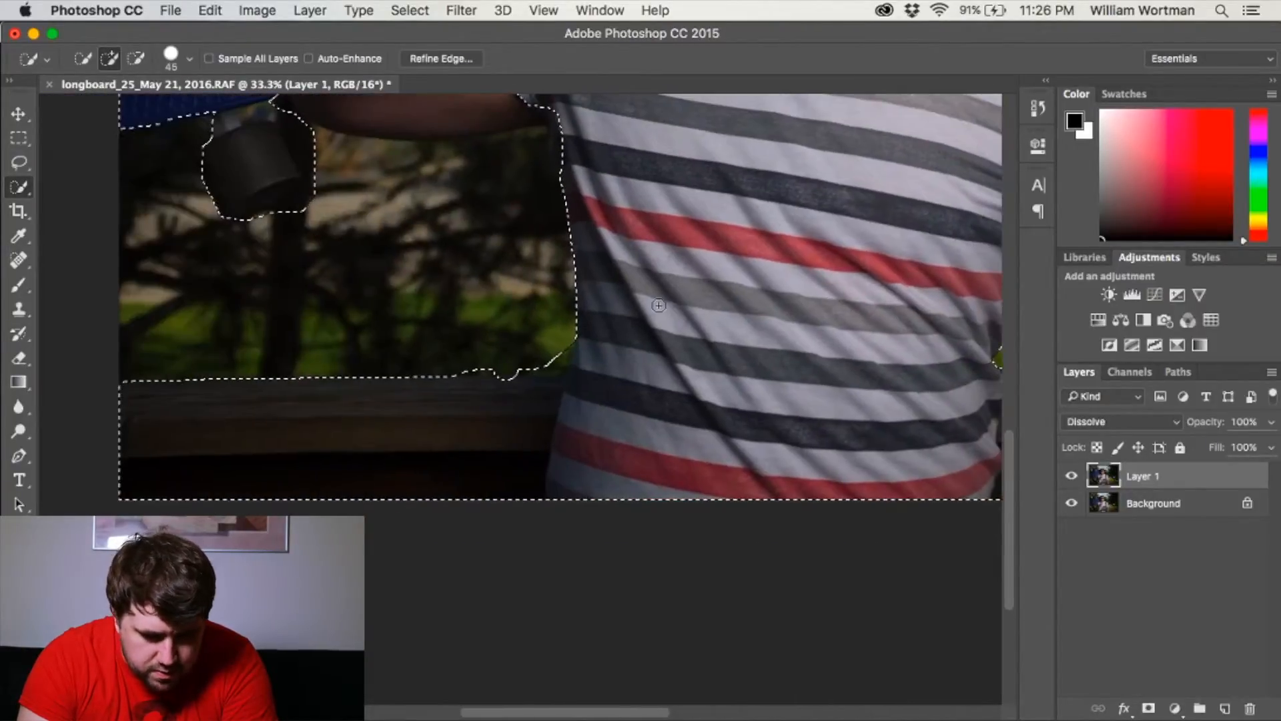
pyautogui.moveTo(459, 367)
pyautogui.mouseDown()
pyautogui.moveTo(495, 371)
pyautogui.moveTo(467, 358)
pyautogui.moveTo(461, 372)
pyautogui.moveTo(518, 366)
pyautogui.moveTo(453, 362)
pyautogui.moveTo(550, 357)
pyautogui.mouseUp()
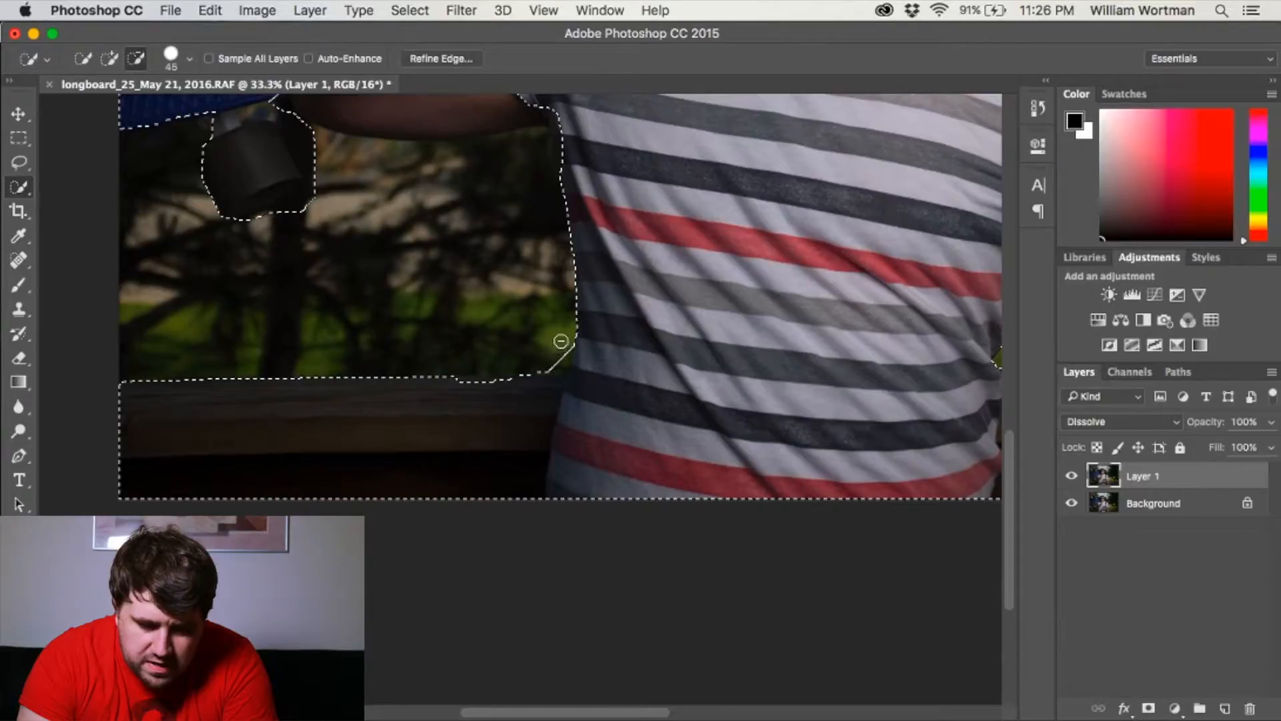
# Subtract the background around the longboard's lower wheel from the selection with brush size 35.
pyautogui.scroll(5, 429, 263)
pyautogui.hscroll(-2, 431, 263)
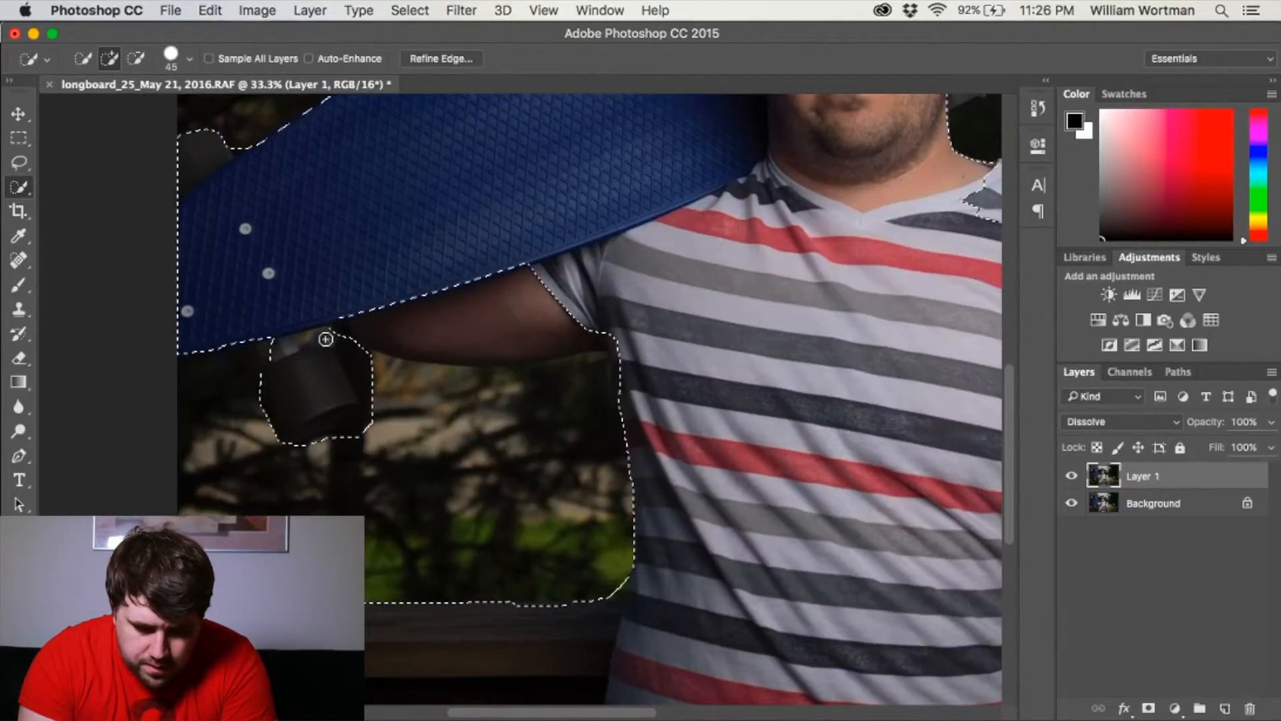
pyautogui.press('alt')
pyautogui.press('[')
pyautogui.click(316, 342)
pyautogui.moveTo(368, 363)
pyautogui.mouseDown()
pyautogui.moveTo(377, 420)
pyautogui.moveTo(329, 449)
pyautogui.mouseUp()
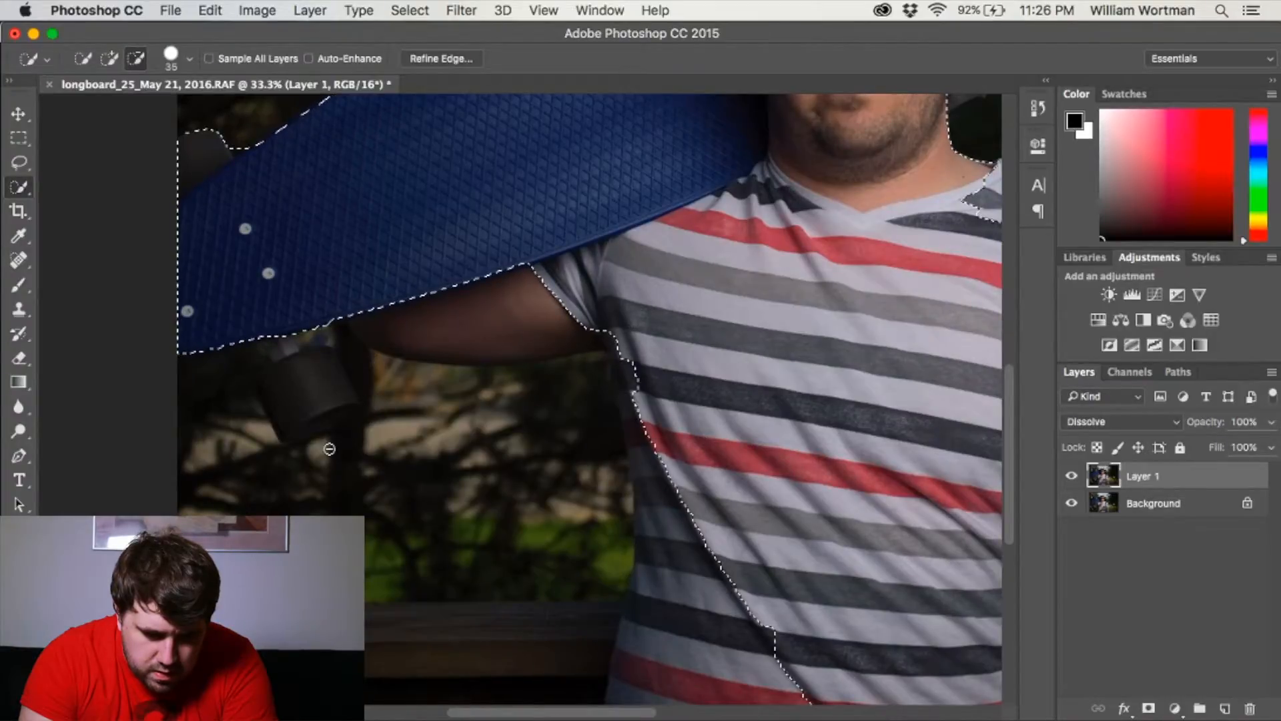
# Add the lower wheel and its mount back to the selection and subtract the excess background beneath the board.
pyautogui.click(318, 407)
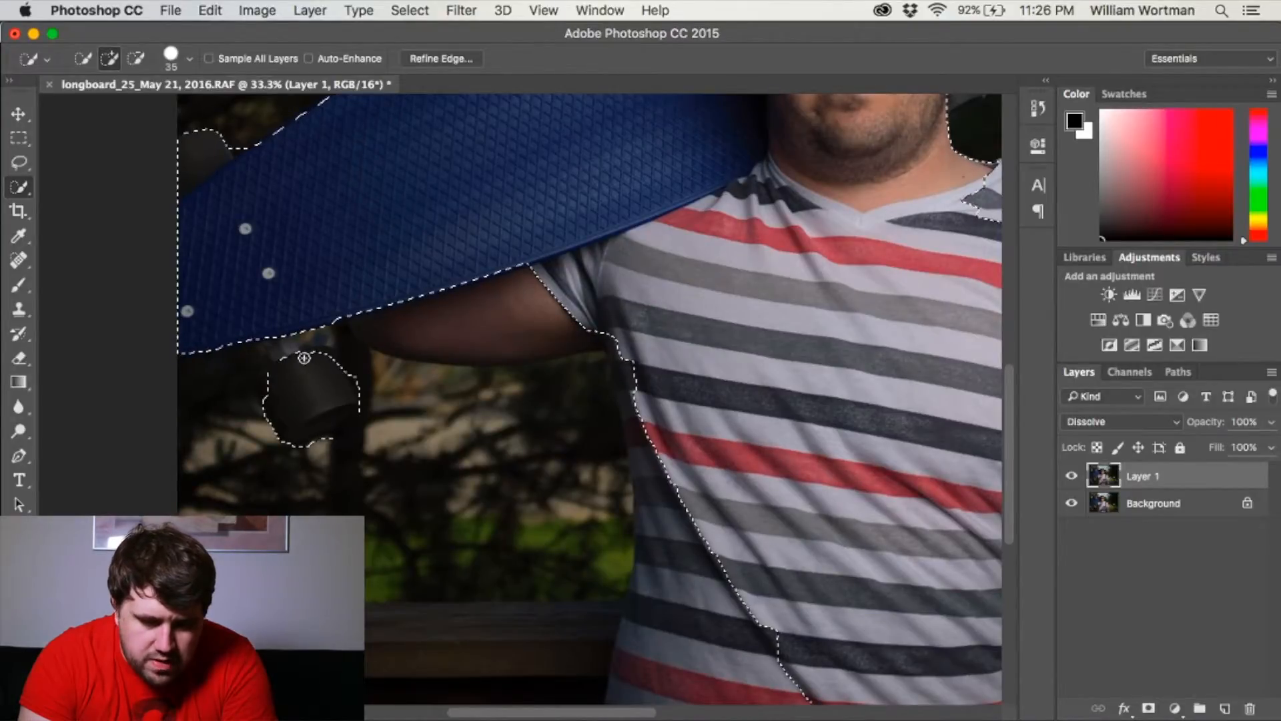
pyautogui.moveTo(281, 324); pyautogui.dragTo(280, 316)
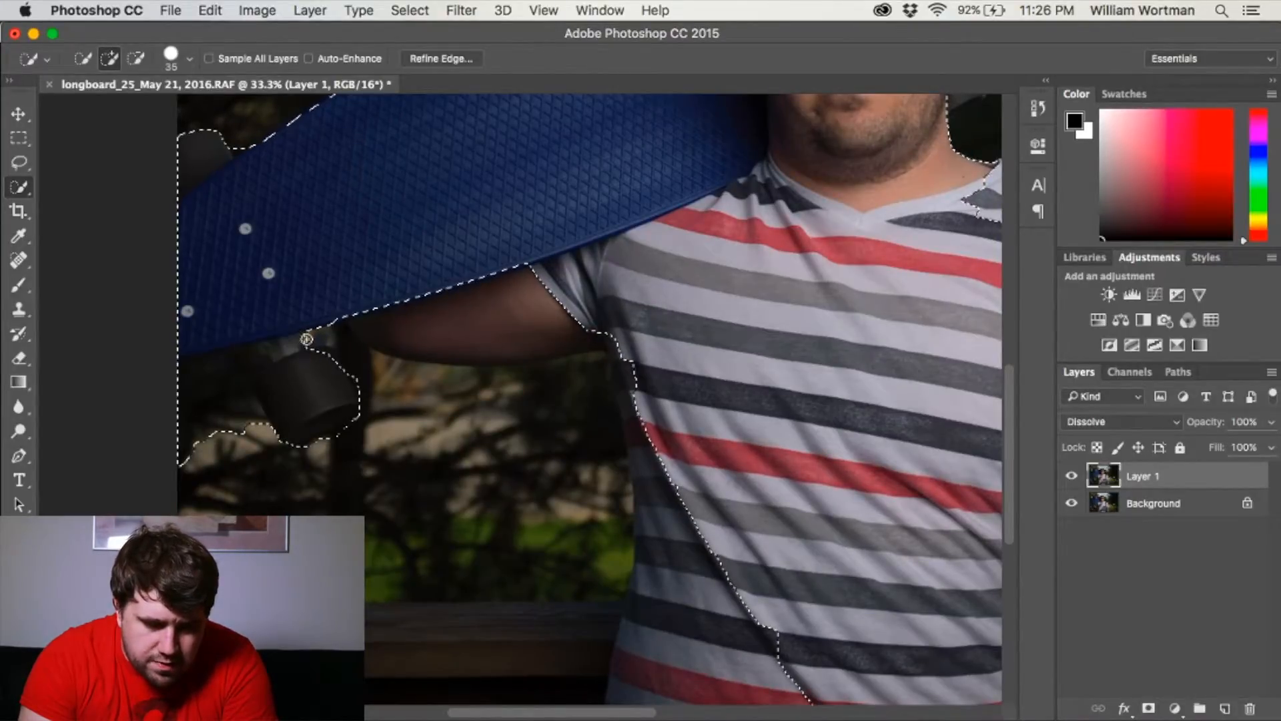
pyautogui.press('alt')
pyautogui.moveTo(199, 444)
pyautogui.mouseDown()
pyautogui.moveTo(214, 372)
pyautogui.moveTo(234, 367)
pyautogui.moveTo(240, 380)
pyautogui.mouseUp()
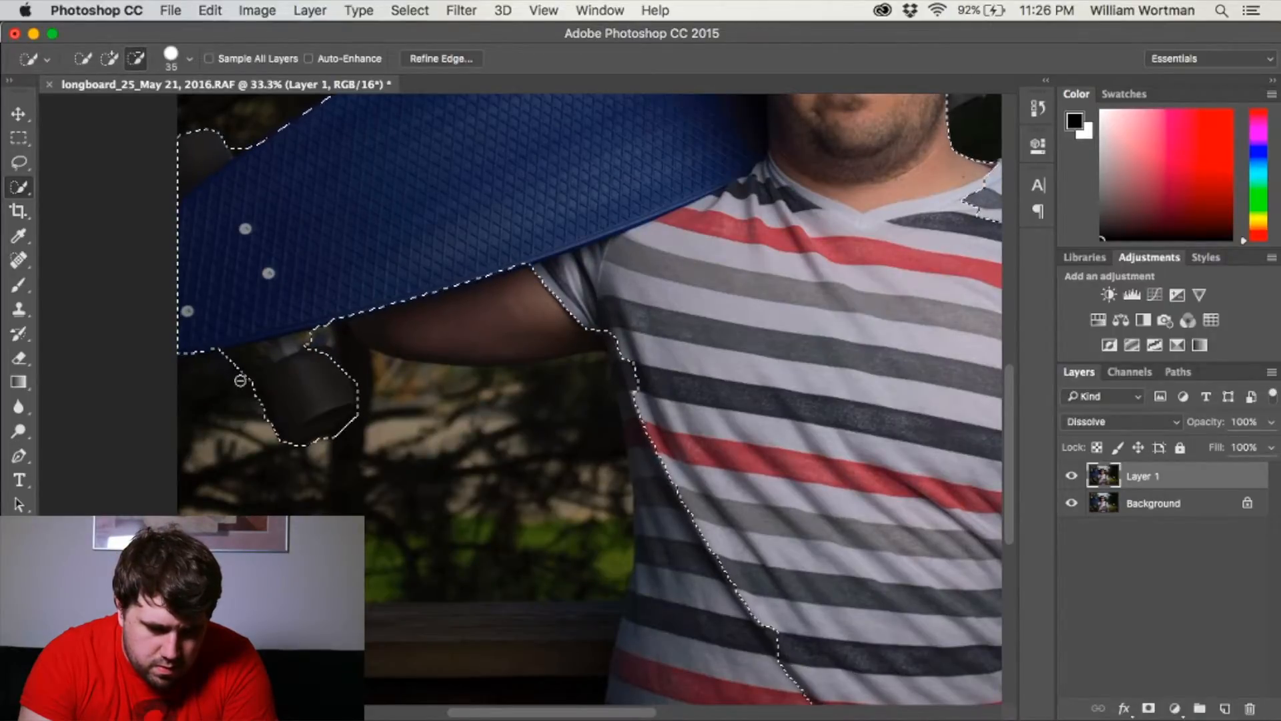
# Add the shirt's side and the railing back to the selection and trim the background along the shirt's edge.
pyautogui.click(448, 641)
pyautogui.moveTo(449, 642)
pyautogui.mouseDown()
pyautogui.moveTo(541, 643)
pyautogui.moveTo(667, 614)
pyautogui.moveTo(669, 497)
pyautogui.moveTo(655, 424)
pyautogui.moveTo(624, 367)
pyautogui.moveTo(647, 449)
pyautogui.moveTo(614, 508)
pyautogui.mouseUp()
pyautogui.press('alt')
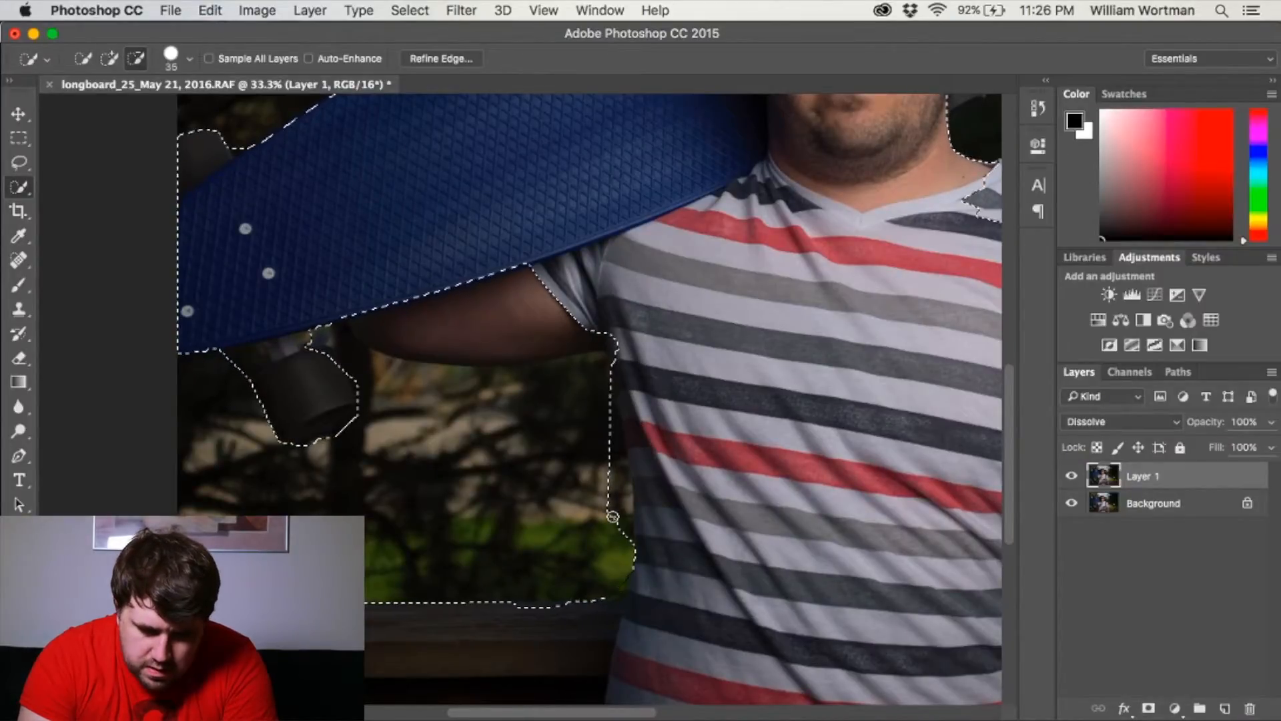
pyautogui.moveTo(602, 409); pyautogui.dragTo(599, 383)
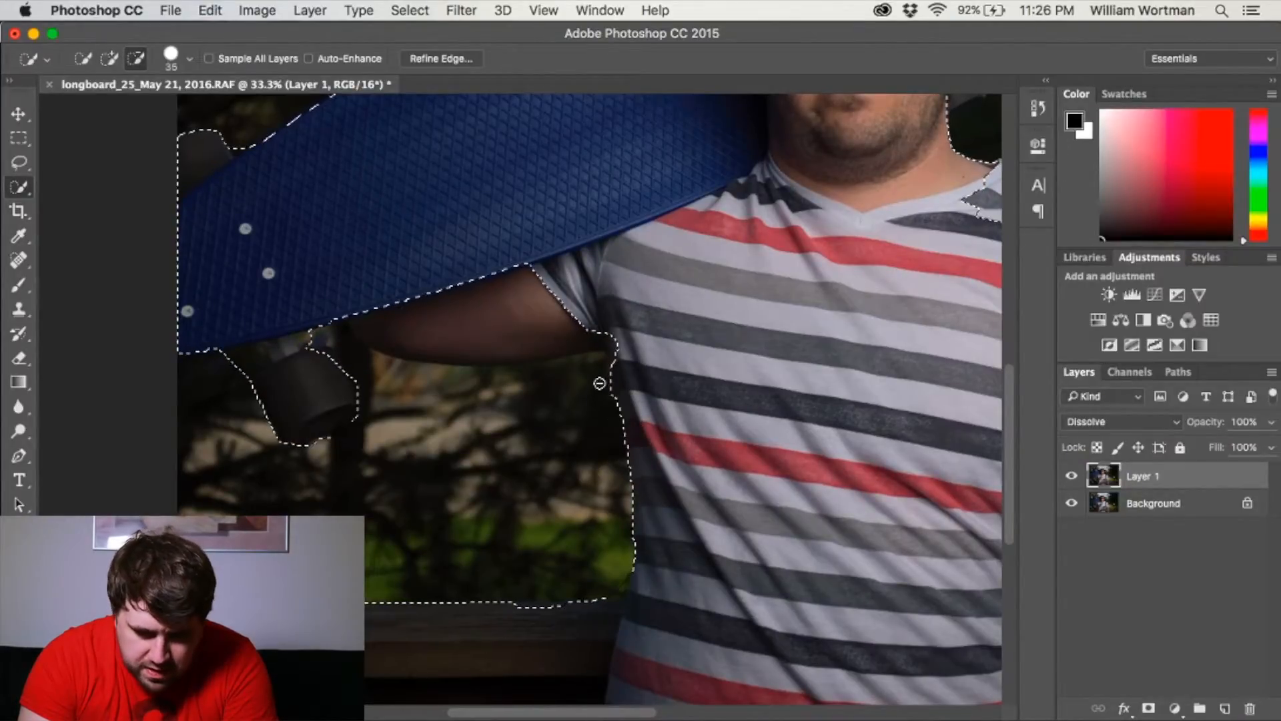
# Add the raised arm under the longboard to the selection and subtract the background below the armpit.
pyautogui.moveTo(543, 334); pyautogui.dragTo(355, 334)
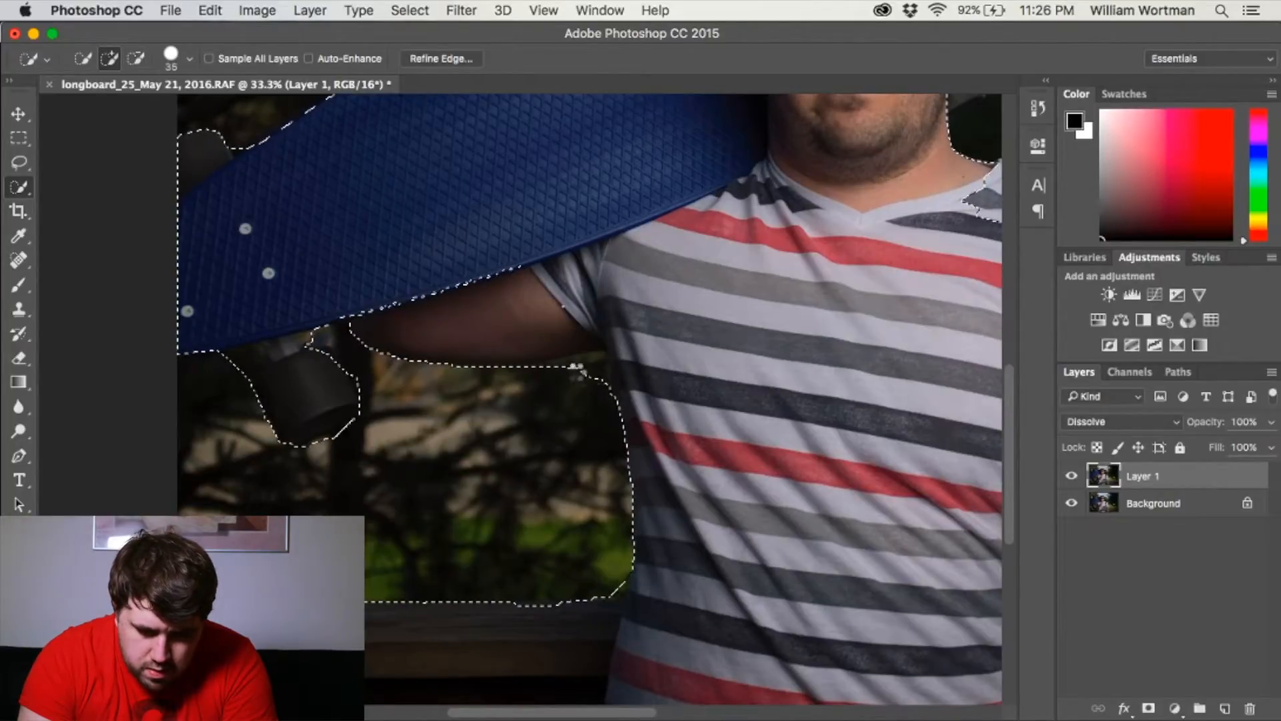
pyautogui.press('alt')
pyautogui.moveTo(576, 385)
pyautogui.mouseDown()
pyautogui.moveTo(572, 367)
pyautogui.moveTo(601, 361)
pyautogui.mouseUp()
pyautogui.press('alt')
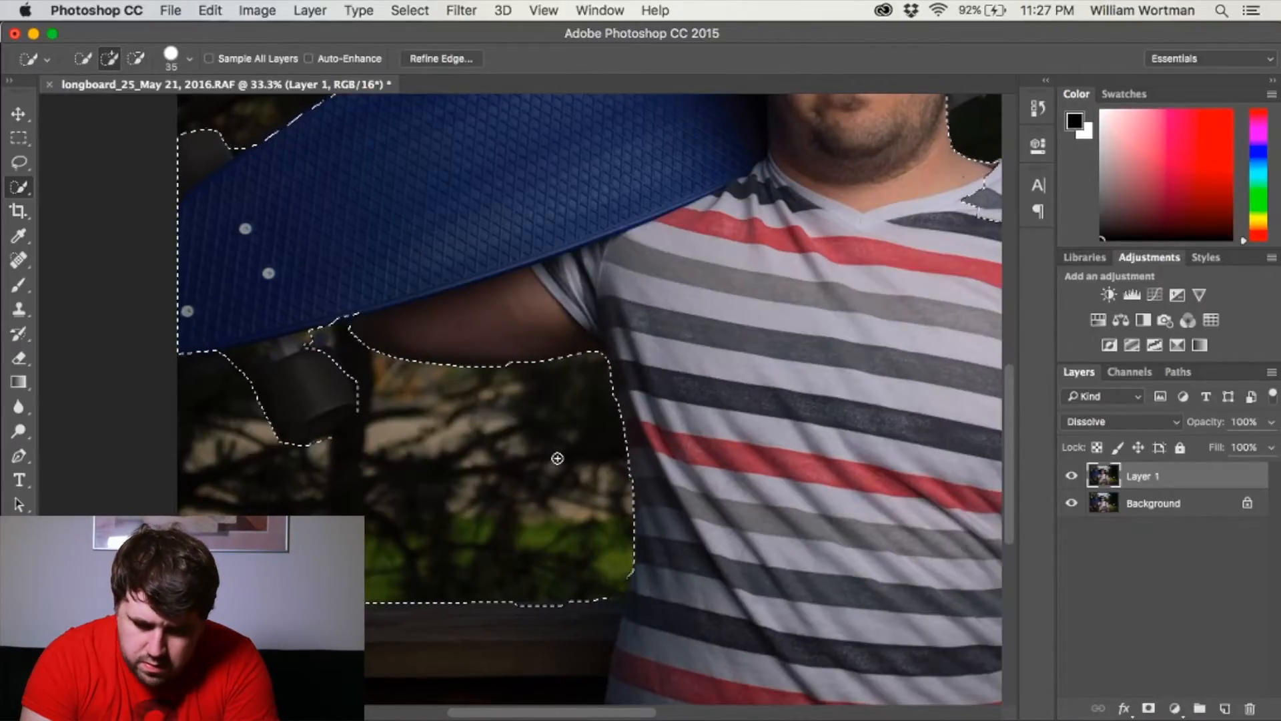
# Check the cutout on Layer 2 by temporarily hiding Layer 1 and the Background layer.
pyautogui.scroll(-3, 557, 457)
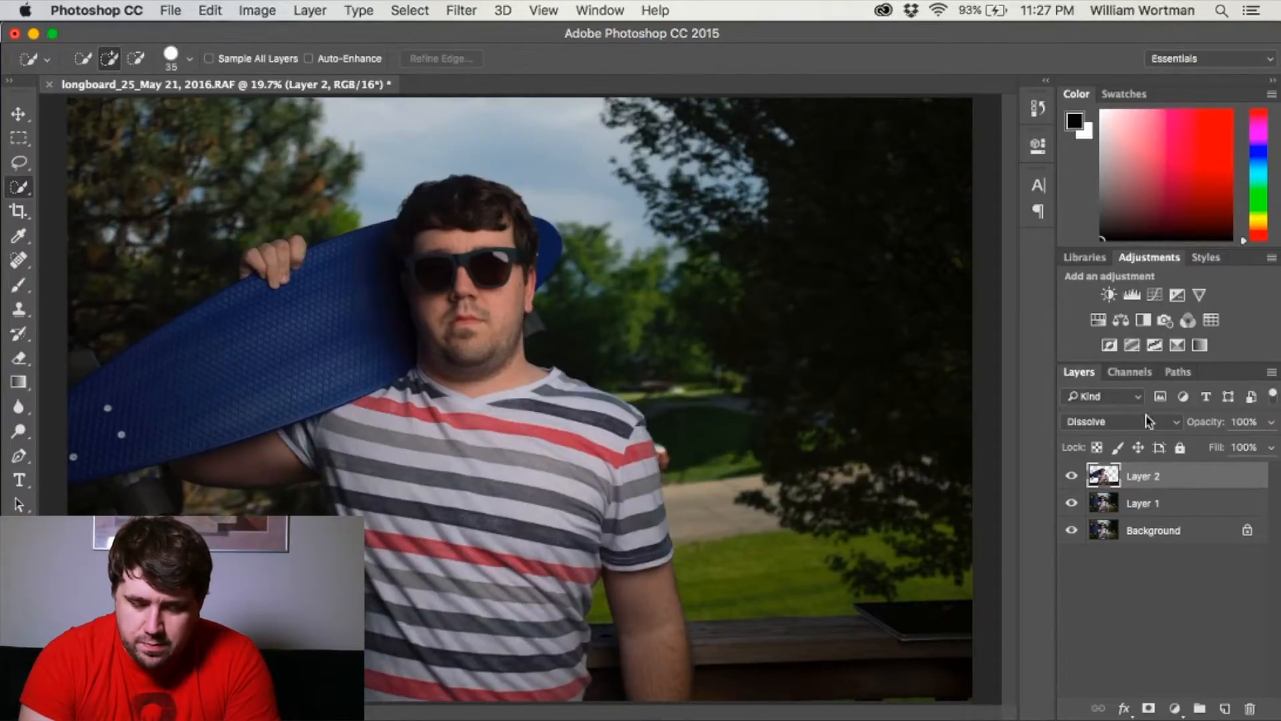
pyautogui.click(1073, 504)
pyautogui.click(1072, 532)
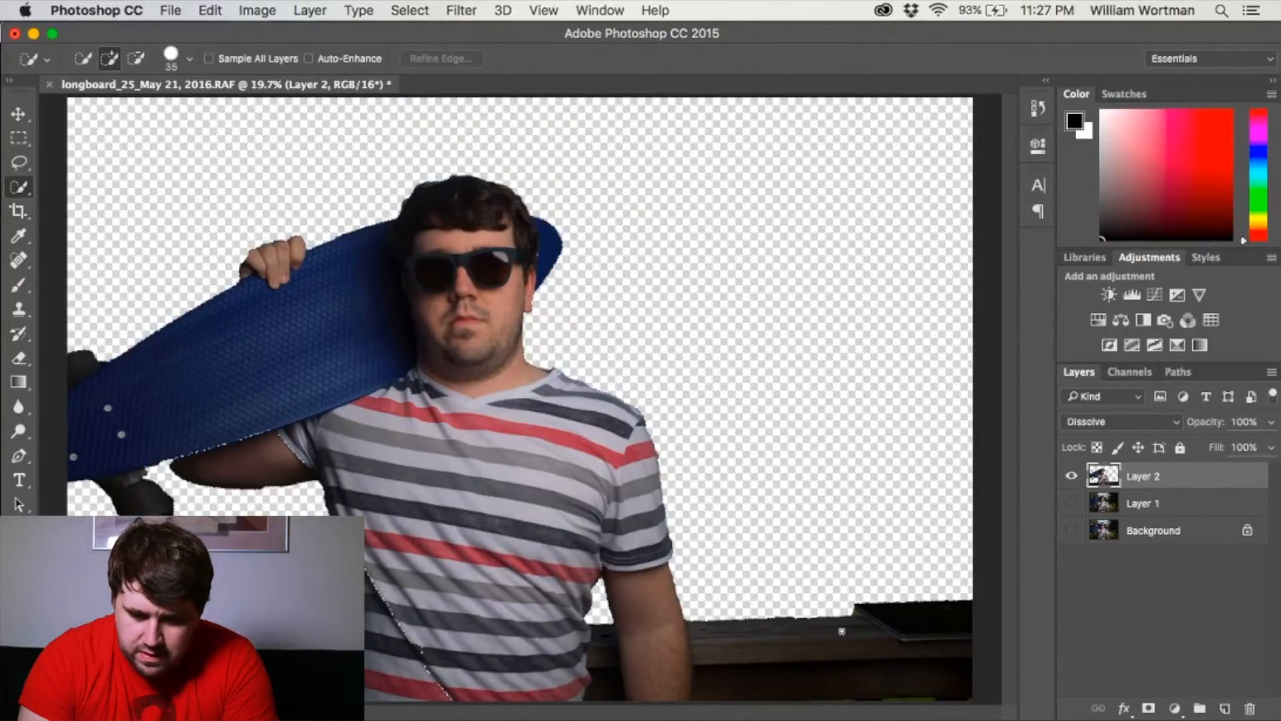
pyautogui.click(1072, 503)
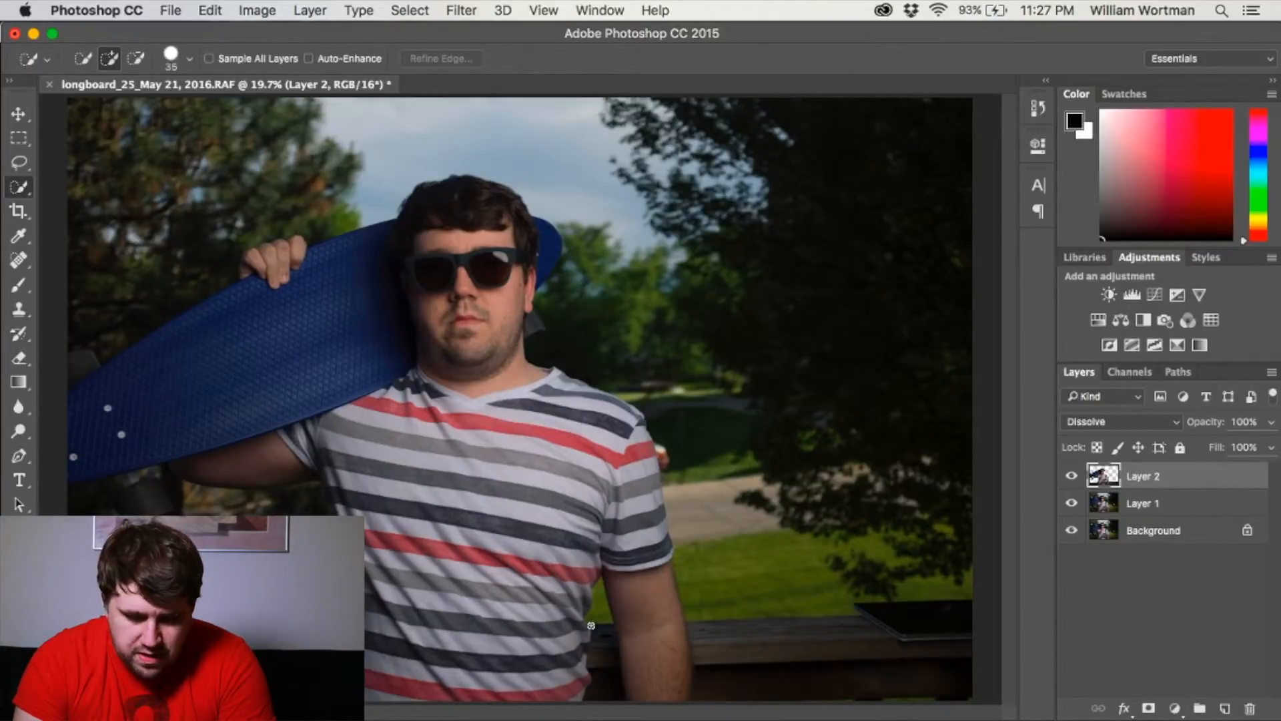
# Quick-select the whole cutout on Layer 2, covering the man, the longboard and the railing.
pyautogui.moveTo(664, 686)
pyautogui.mouseDown()
pyautogui.moveTo(618, 587)
pyautogui.moveTo(641, 501)
pyautogui.moveTo(574, 453)
pyautogui.moveTo(432, 481)
pyautogui.moveTo(381, 461)
pyautogui.moveTo(427, 401)
pyautogui.moveTo(314, 421)
pyautogui.moveTo(228, 394)
pyautogui.moveTo(194, 347)
pyautogui.moveTo(227, 267)
pyautogui.mouseUp()
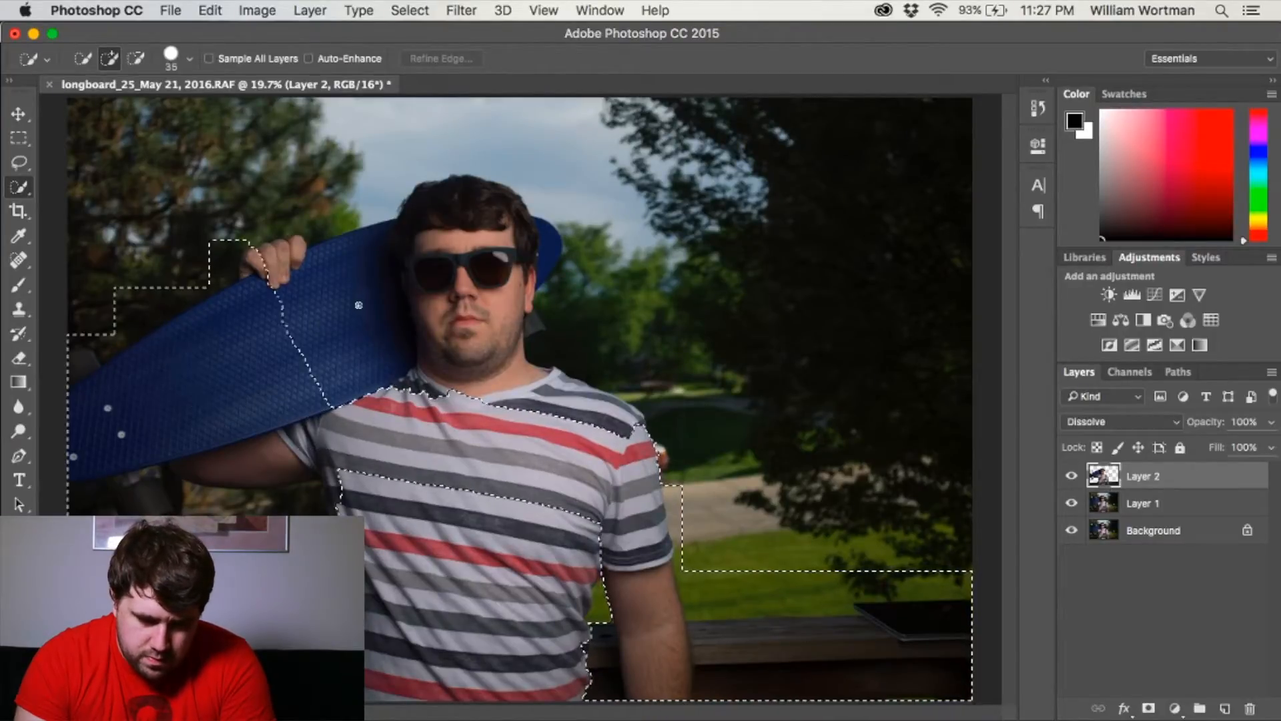
pyautogui.moveTo(467, 257)
pyautogui.mouseDown()
pyautogui.moveTo(464, 212)
pyautogui.moveTo(500, 346)
pyautogui.moveTo(561, 414)
pyautogui.mouseUp()
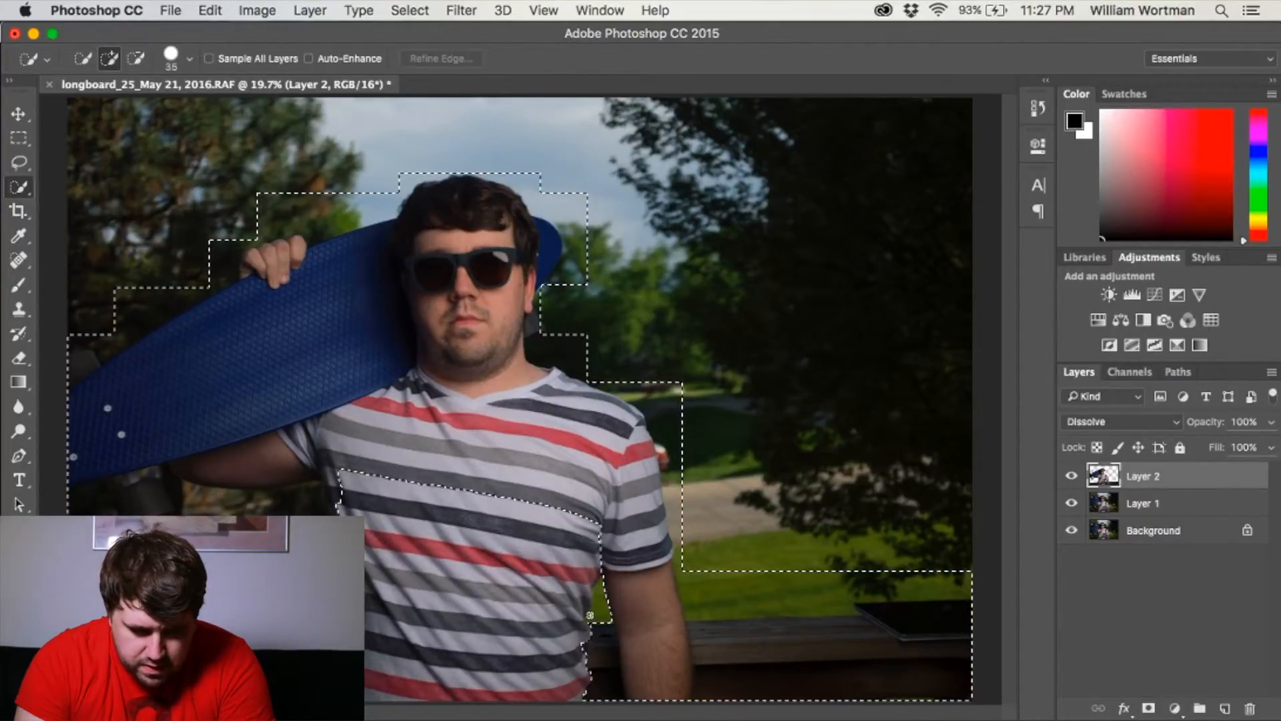
pyautogui.moveTo(567, 637)
pyautogui.mouseDown()
pyautogui.moveTo(464, 663)
pyautogui.moveTo(491, 683)
pyautogui.moveTo(387, 685)
pyautogui.moveTo(327, 511)
pyautogui.mouseUp()
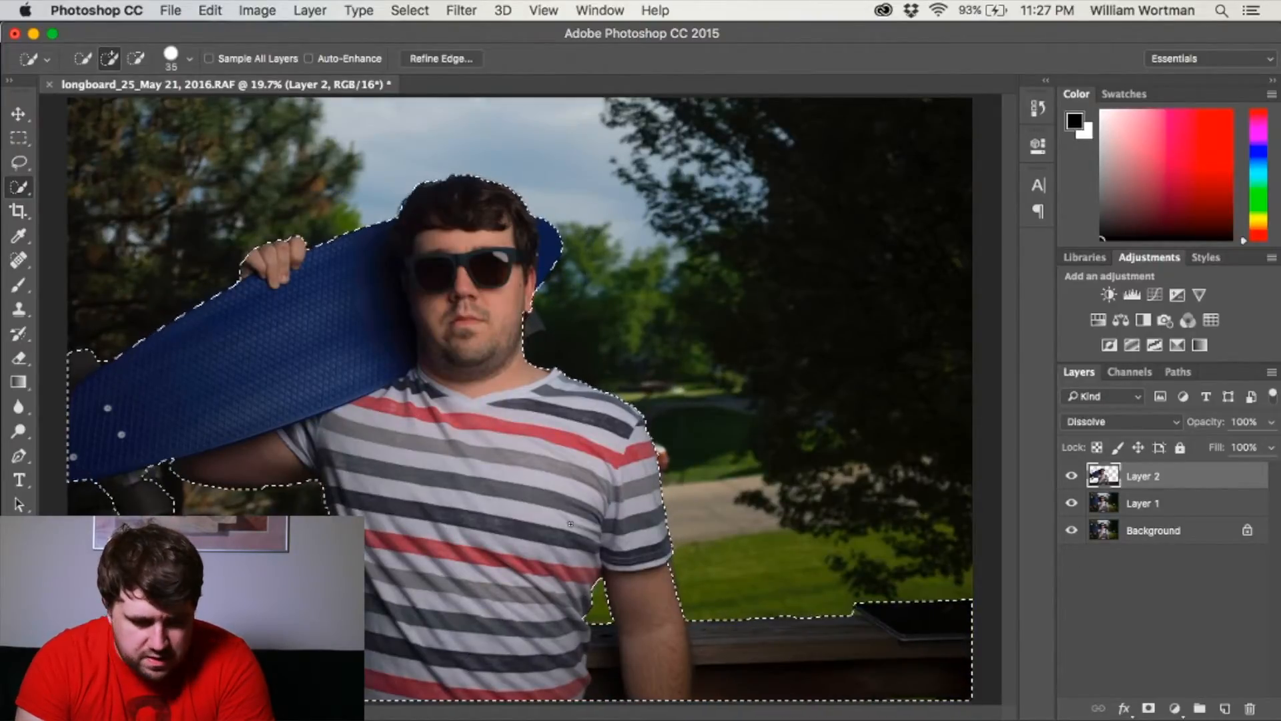
# Subtract the railing and dark tabletop from the selection with a size 70 brush, and copy the remaining selection to a new layer.
pyautogui.press(']')
pyautogui.press(']')
pyautogui.press(']')
pyautogui.press(']')
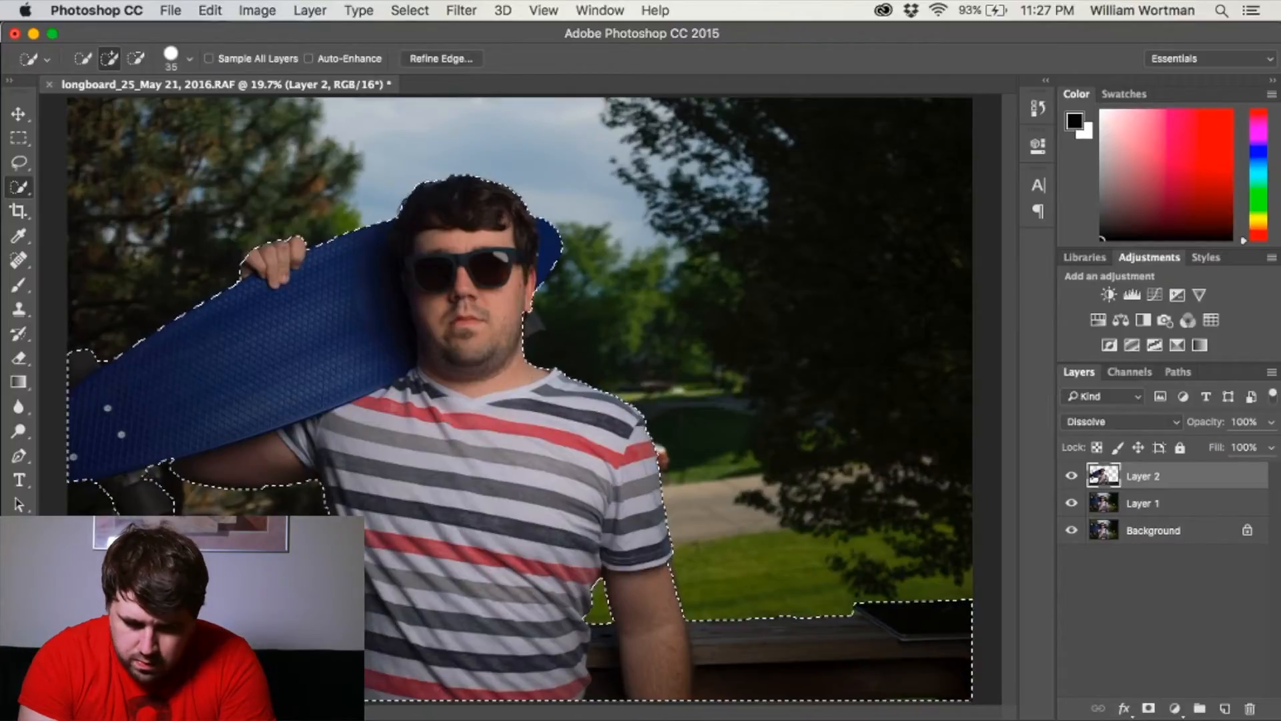
pyautogui.press('alt')
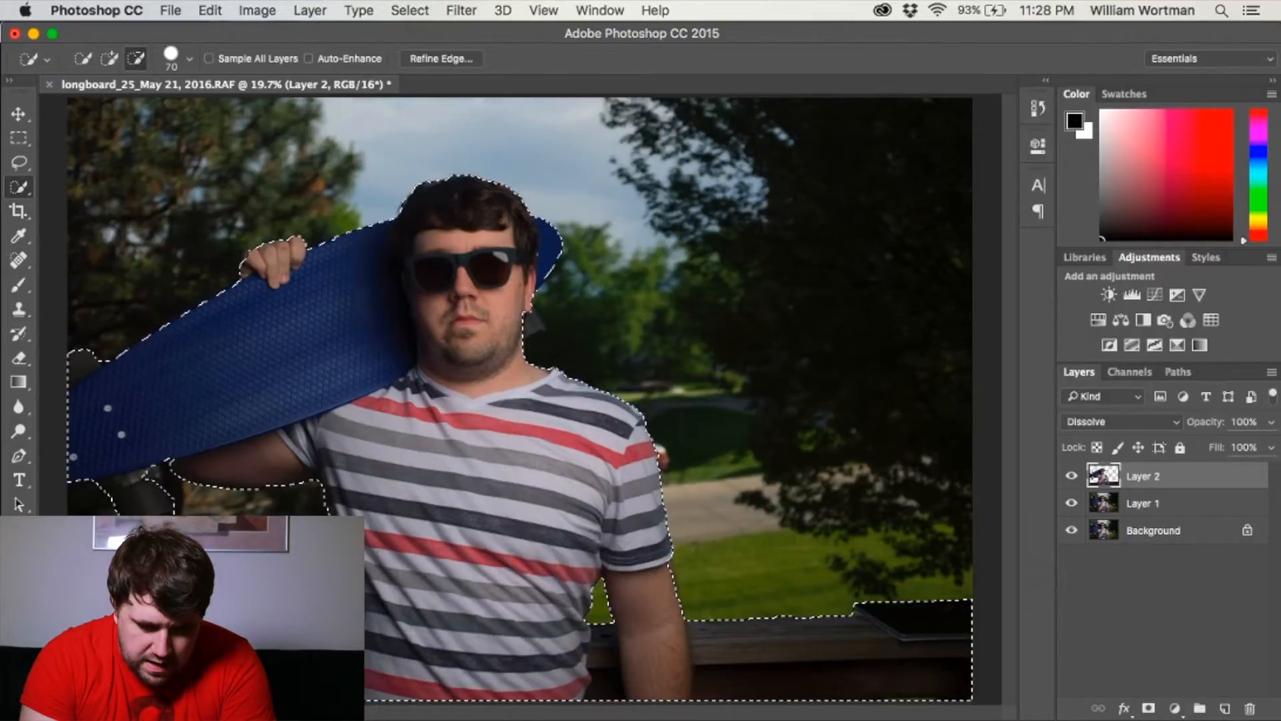
pyautogui.keyDown('alt'); pyautogui.click(513, 633); pyautogui.keyUp('alt')
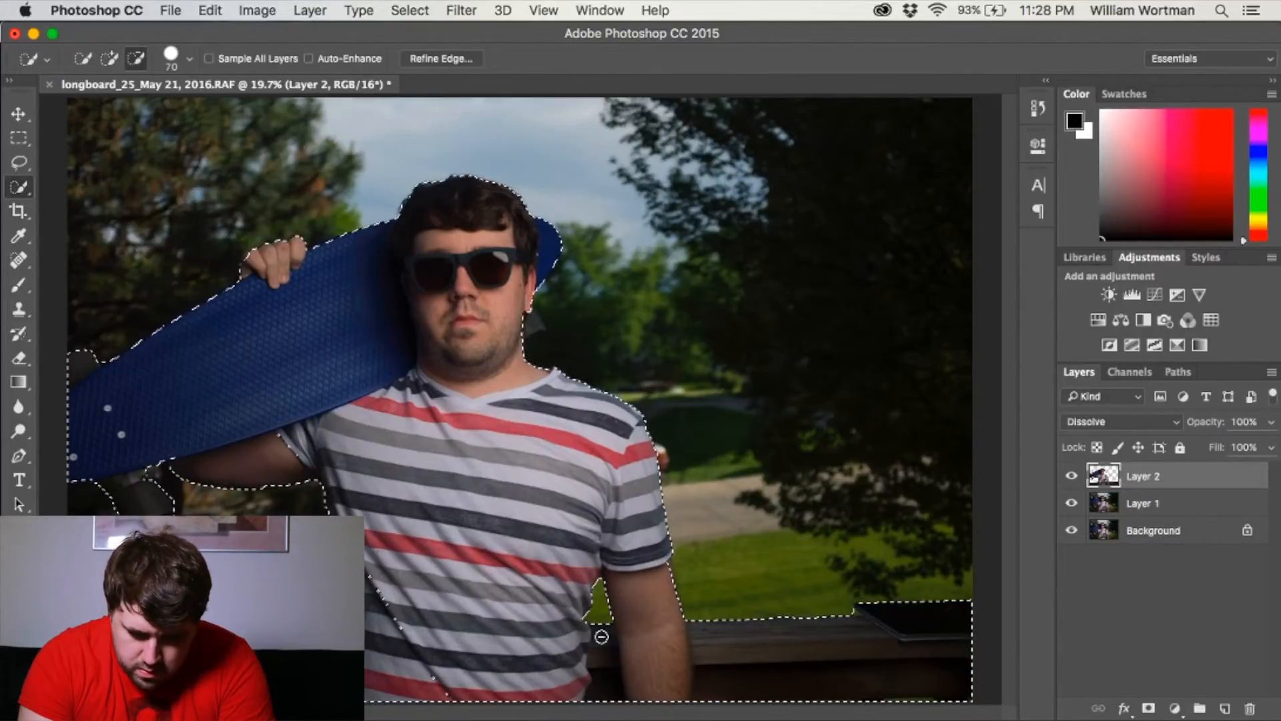
pyautogui.moveTo(602, 641); pyautogui.dragTo(609, 686)
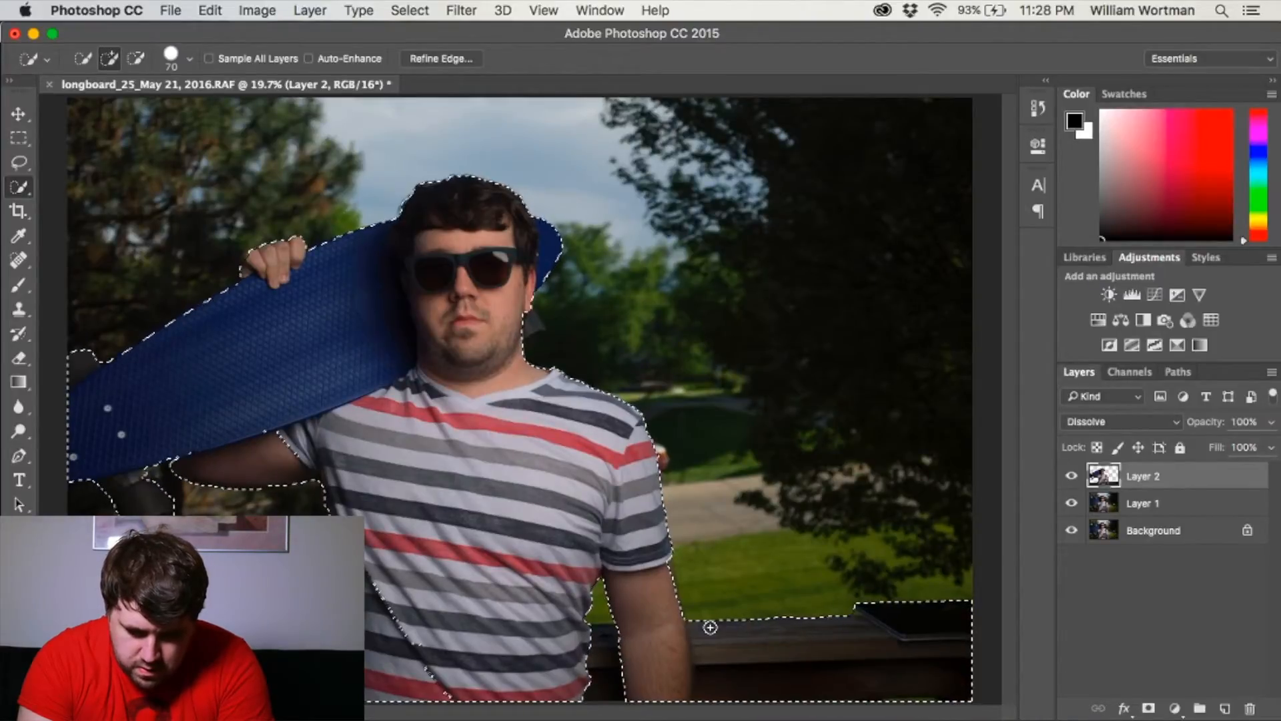
pyautogui.moveTo(707, 627); pyautogui.dragTo(881, 618)
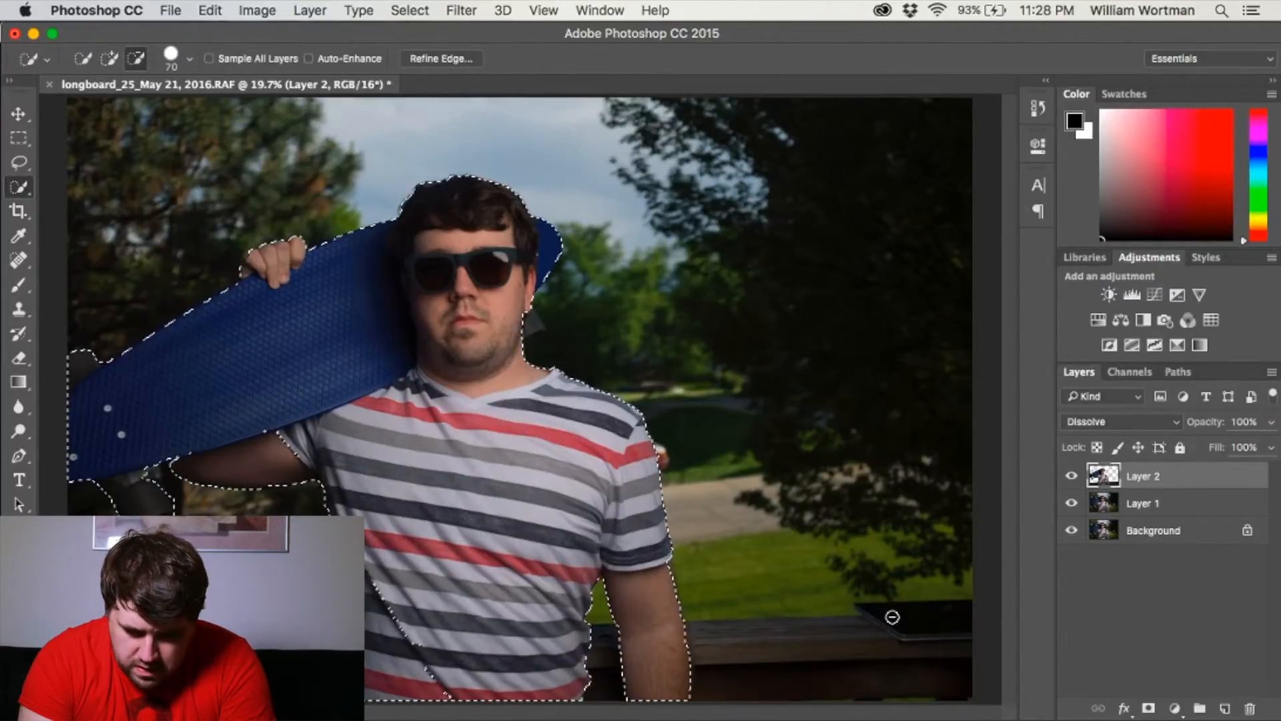
pyautogui.press('alt')
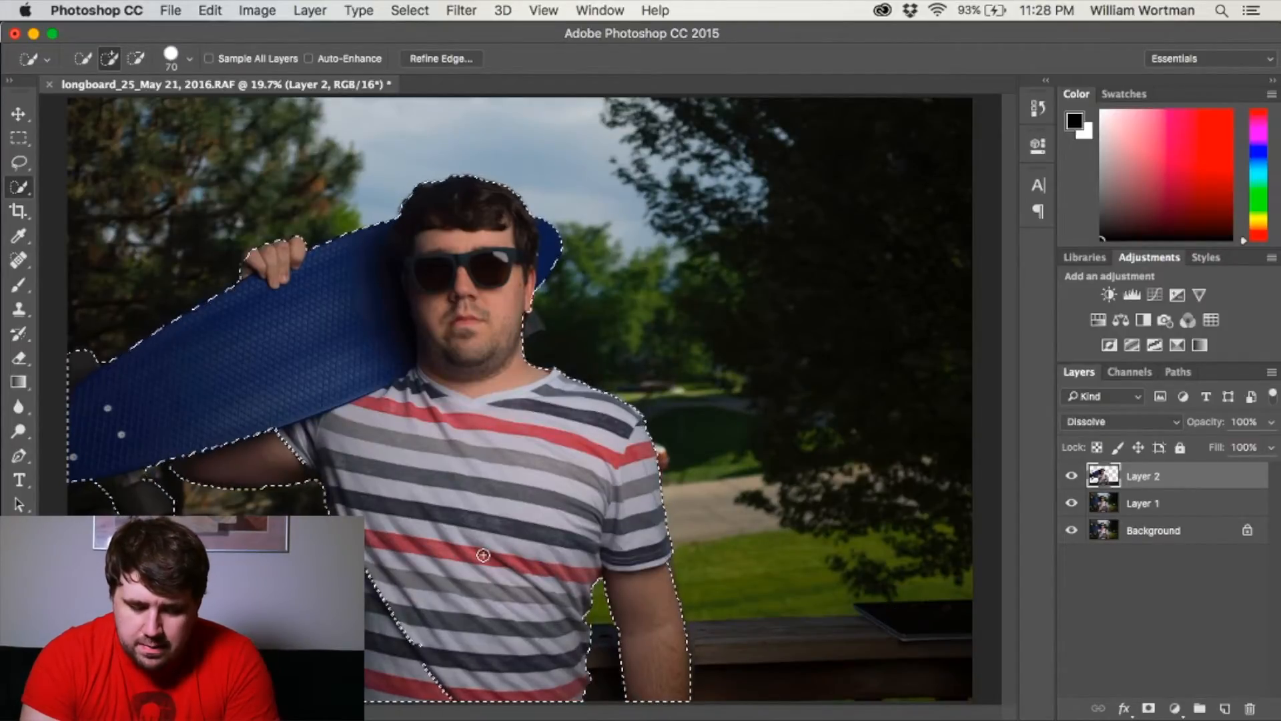
pyautogui.press('super+j')
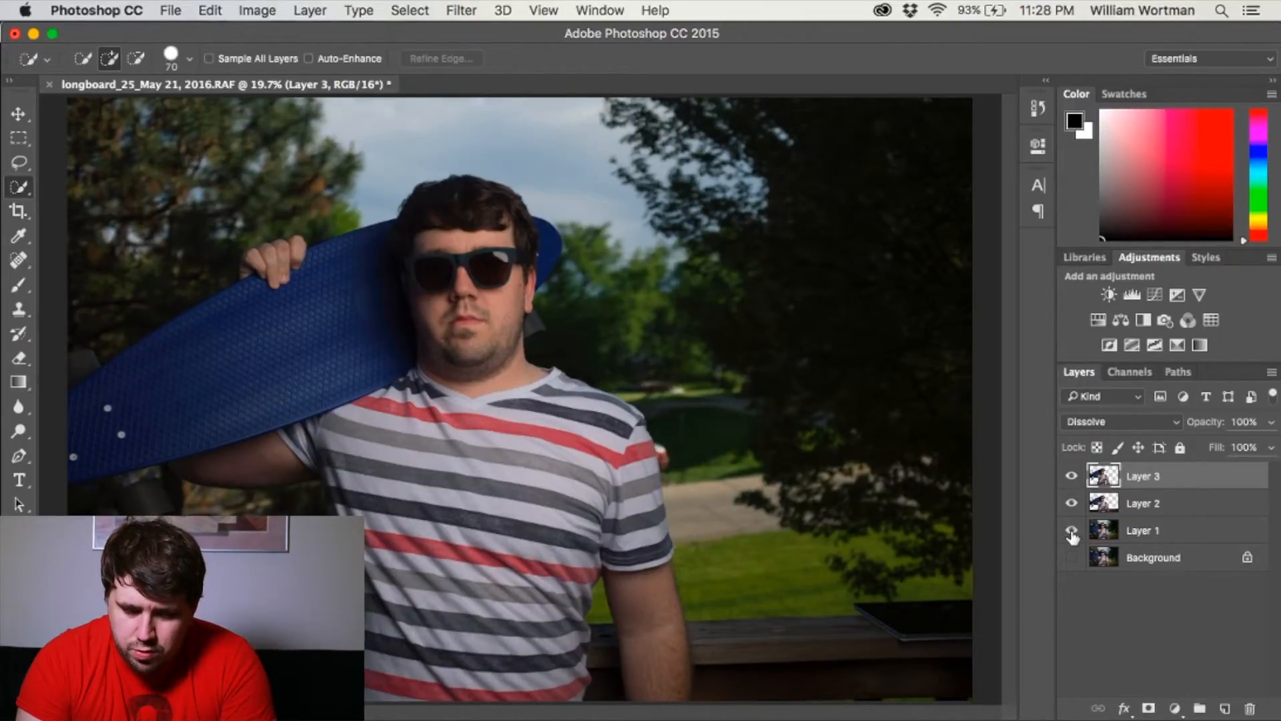
# Compare the cutouts on Layer 2 and Layer 3 by toggling layer visibility, and leave only Layer 1 shown.
pyautogui.click(1071, 476)
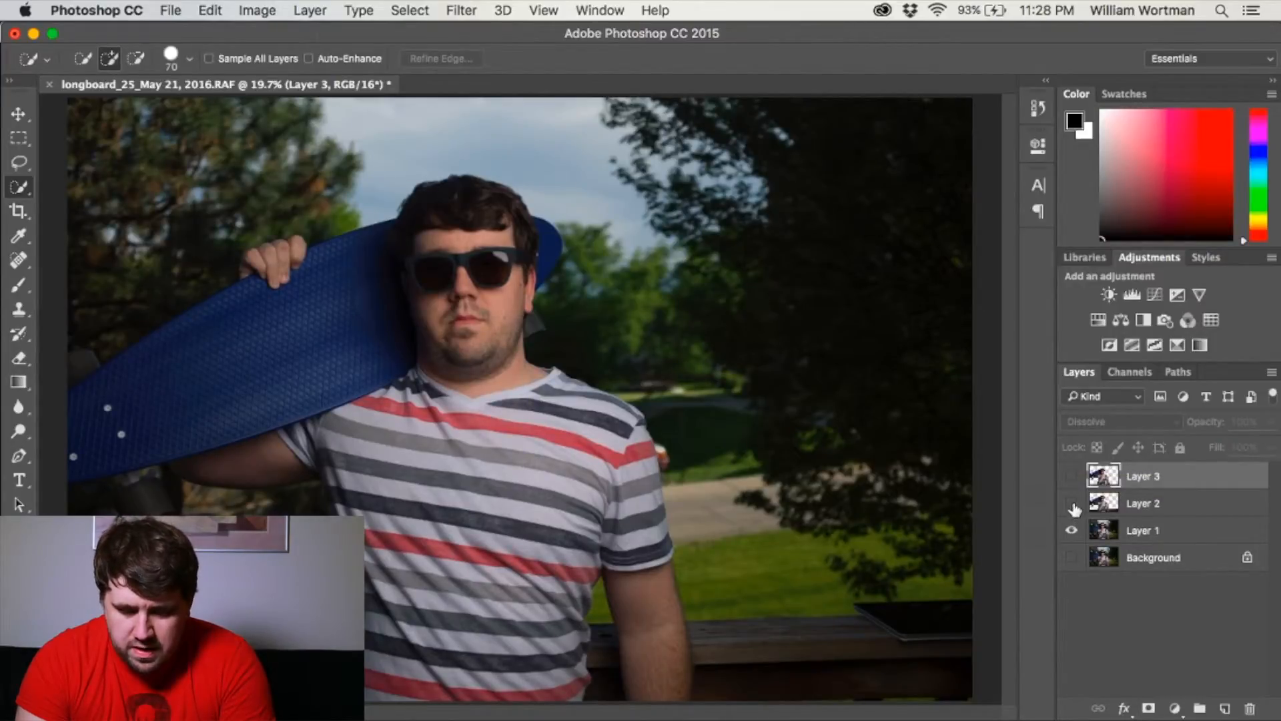
pyautogui.click(1071, 530)
pyautogui.click(1072, 504)
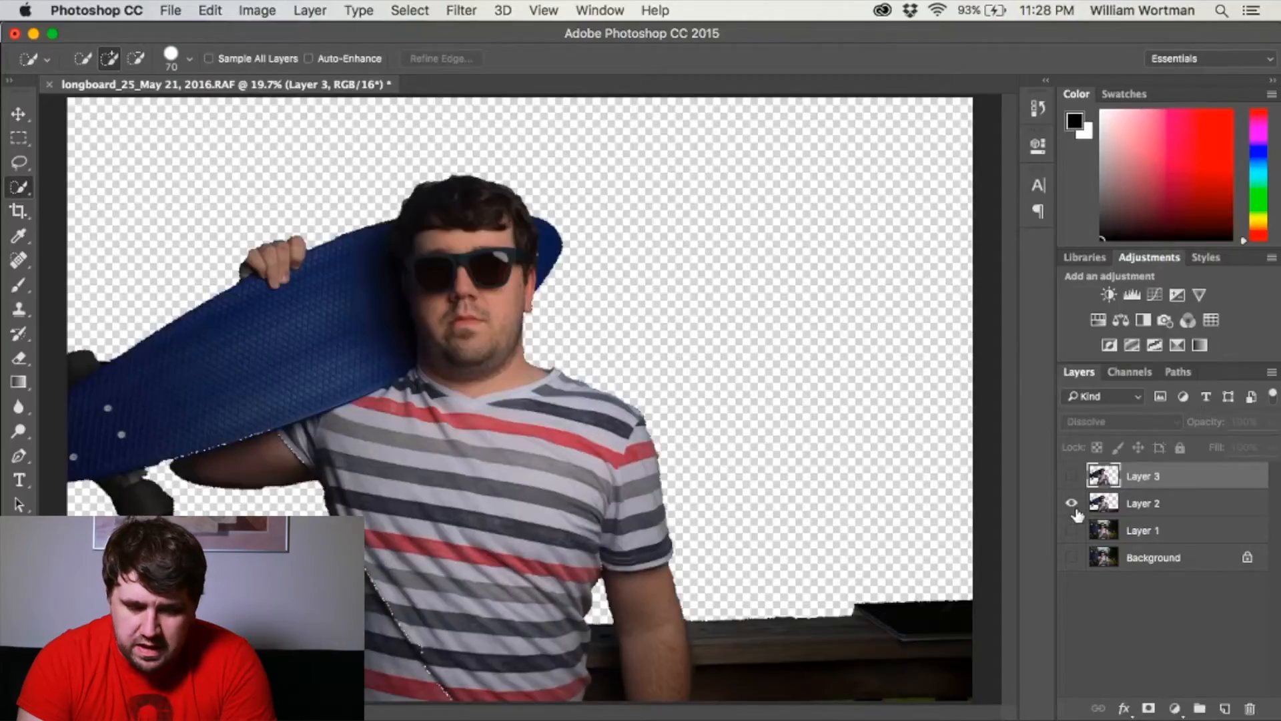
pyautogui.click(1071, 477)
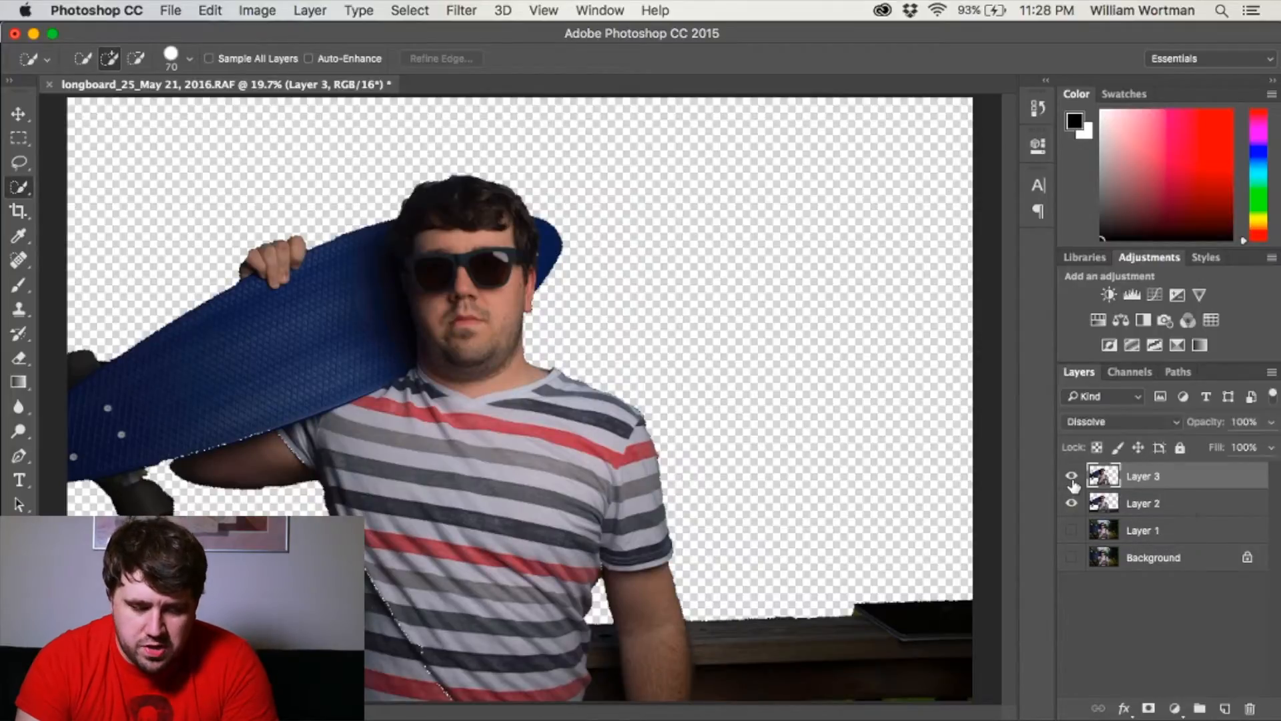
pyautogui.click(1072, 504)
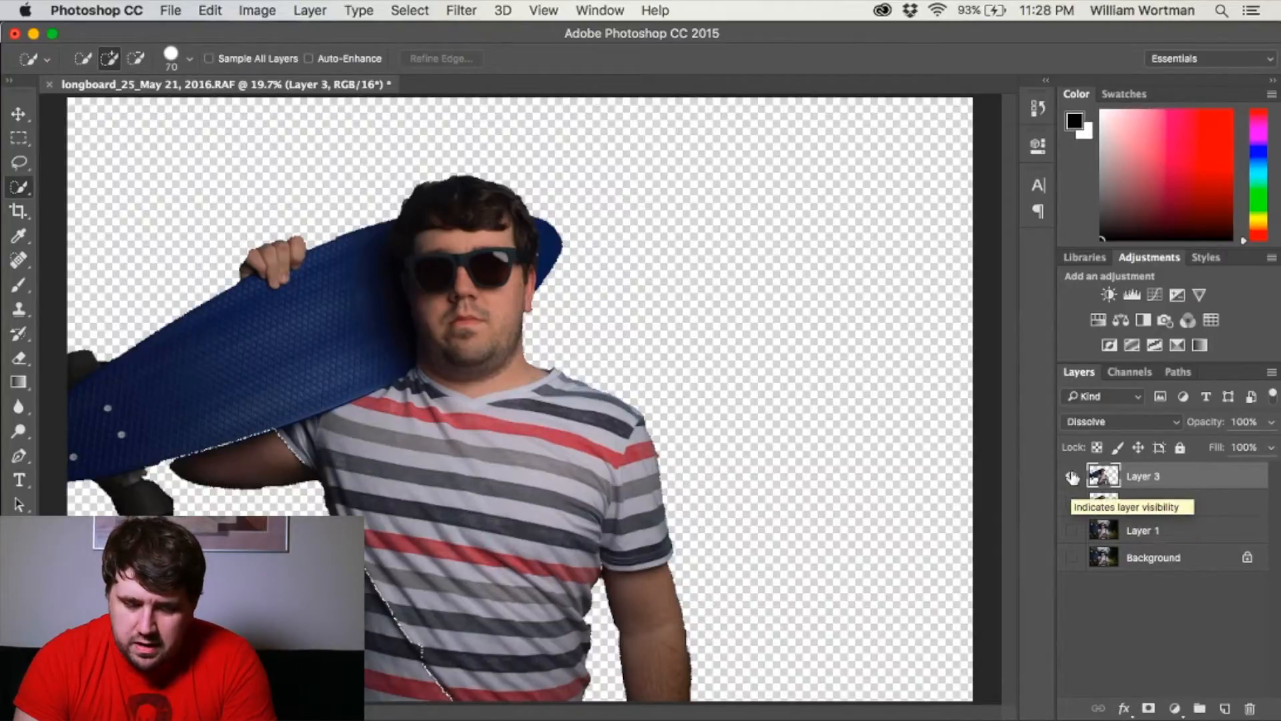
pyautogui.click(1073, 478)
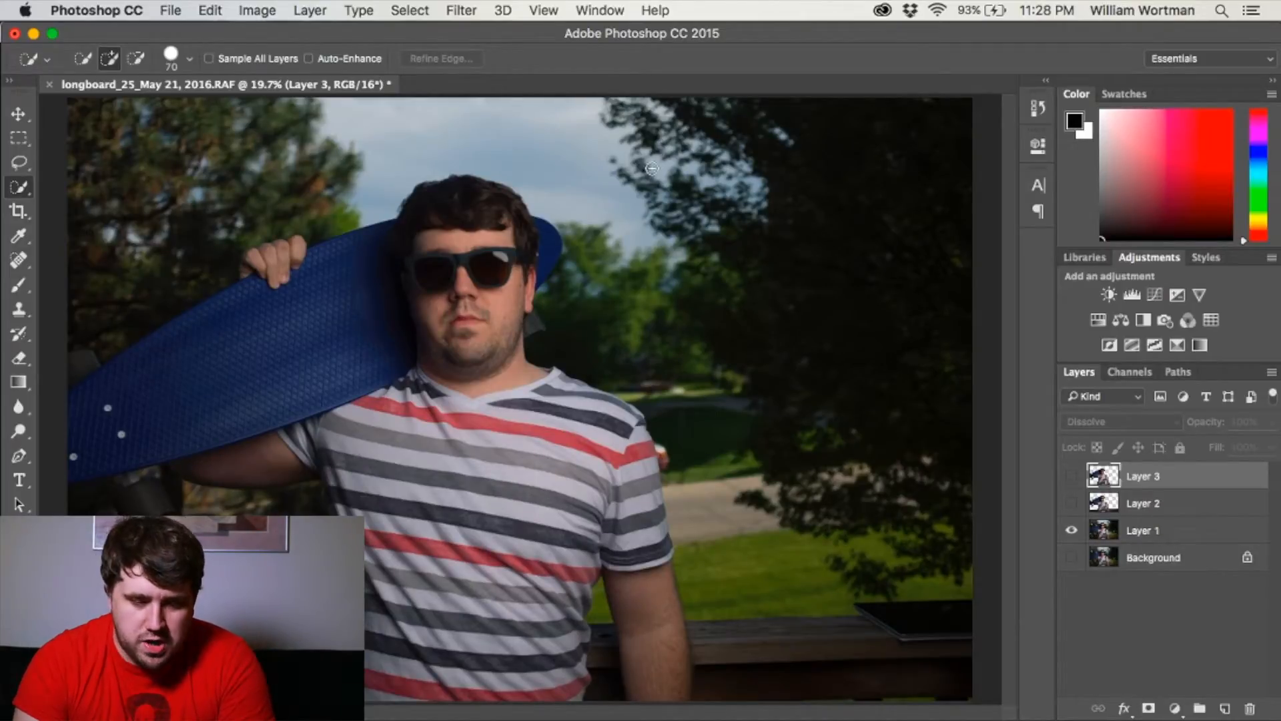
# Make Layer 1 the active layer and open the Gaussian Blur filter for it.
pyautogui.click(460, 11)
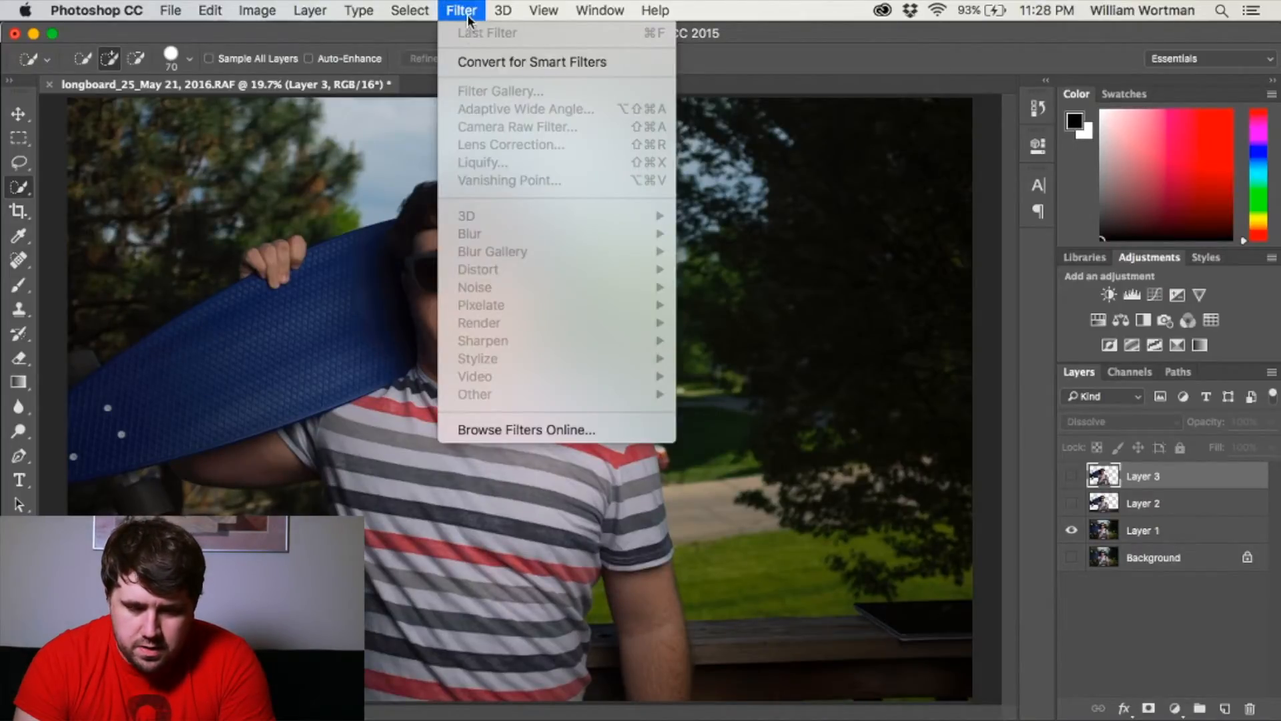
pyautogui.click(468, 11)
pyautogui.click(1212, 531)
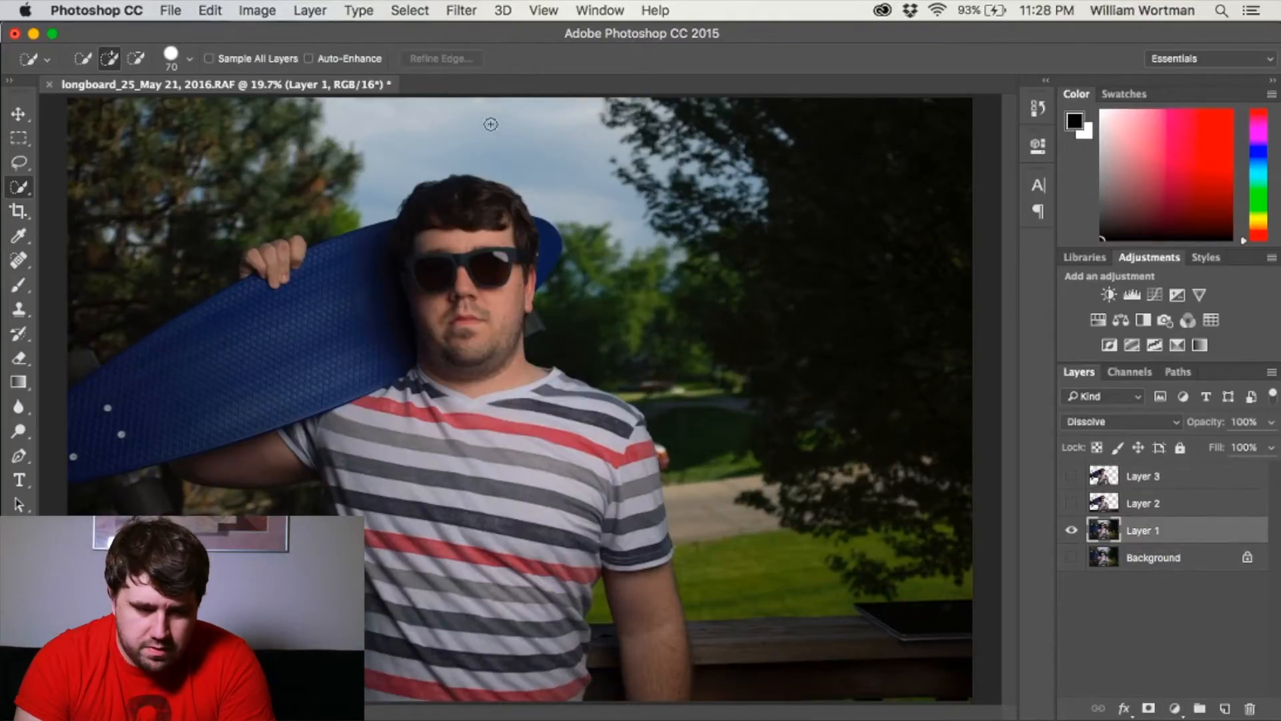
pyautogui.click(461, 11)
pyautogui.moveTo(520, 216)
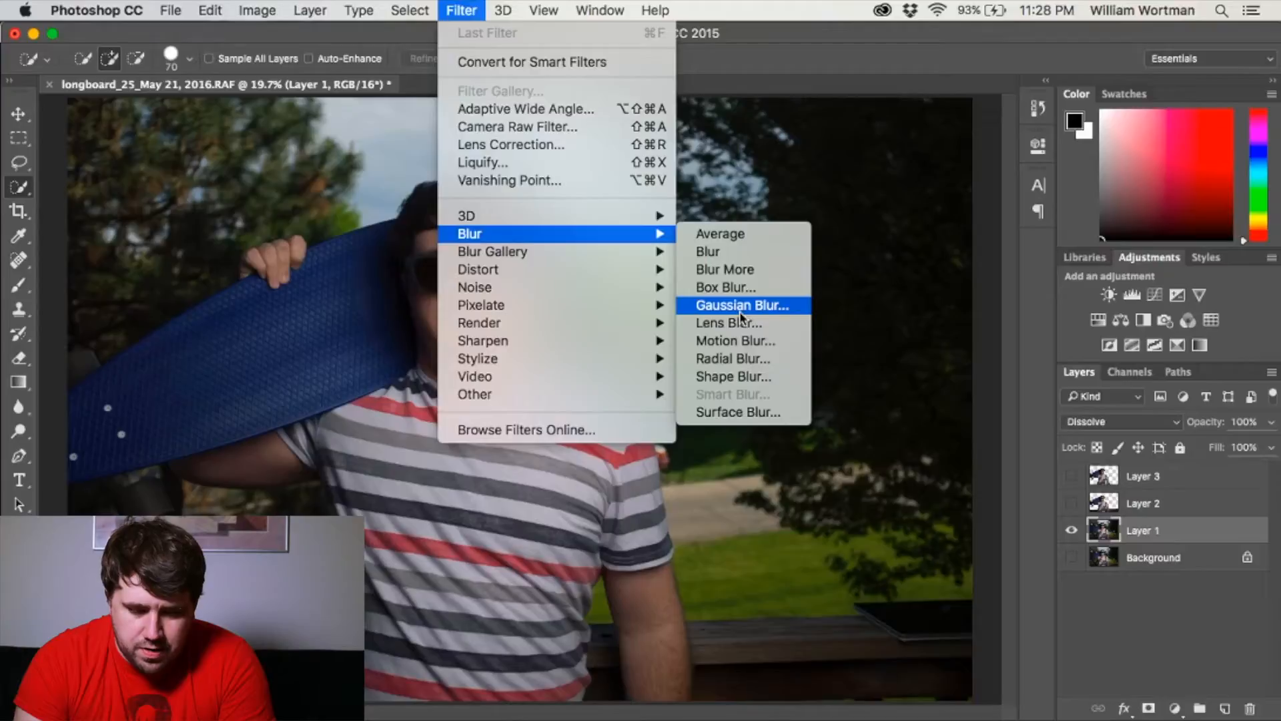
pyautogui.click(741, 310)
pyautogui.moveTo(776, 232); pyautogui.dragTo(836, 224)
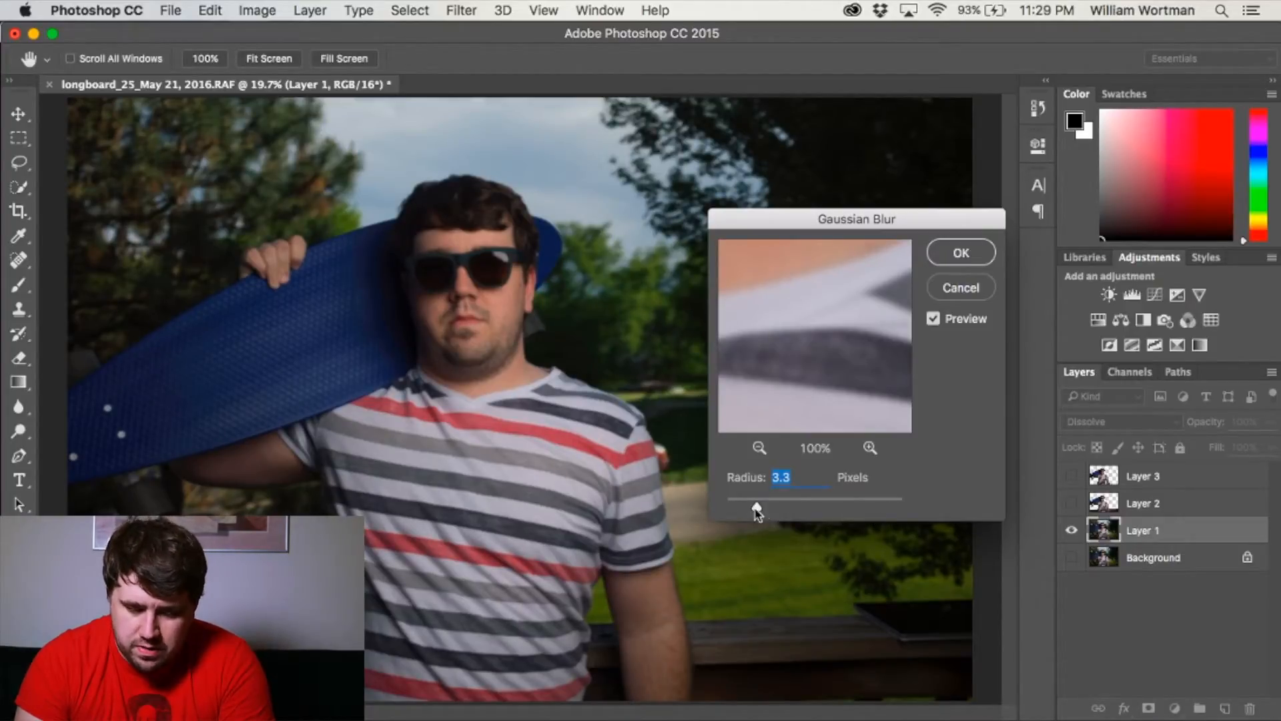
# Try a Gaussian Blur radius of 670.8 pixels on Layer 1 and compare it with the preview off.
pyautogui.moveTo(775, 504); pyautogui.dragTo(890, 505)
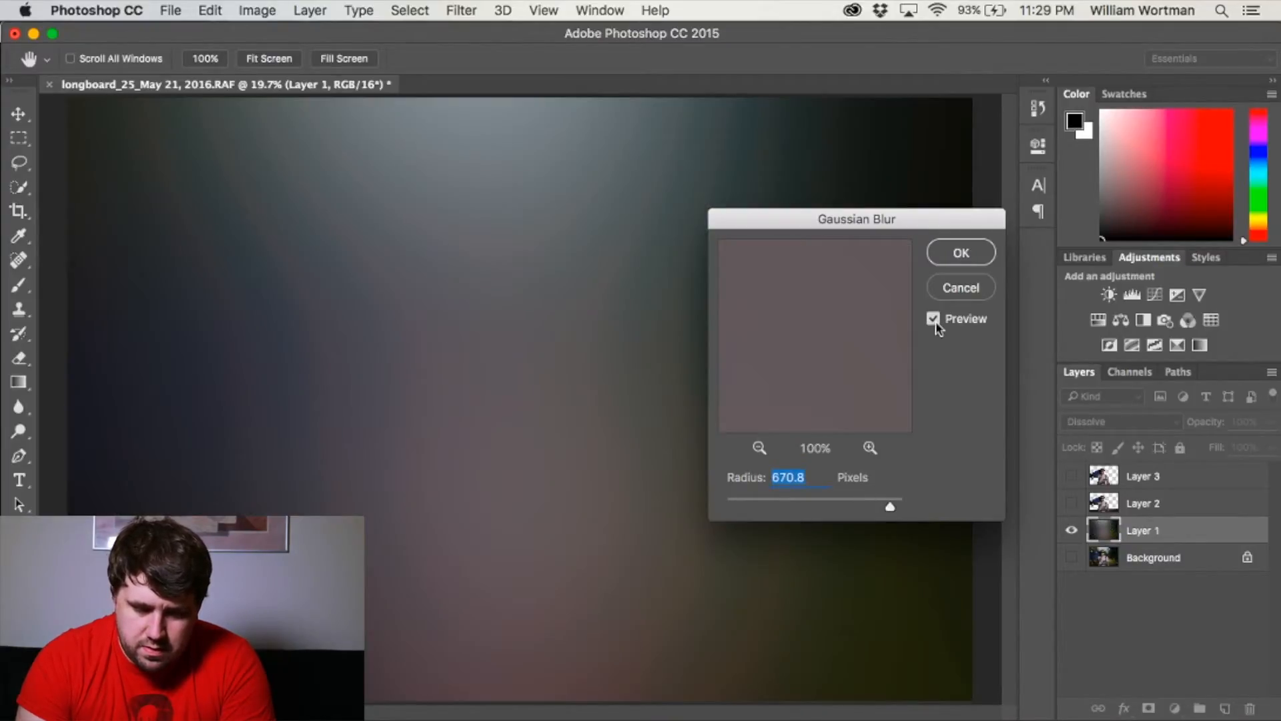
pyautogui.click(935, 322)
pyautogui.click(936, 322)
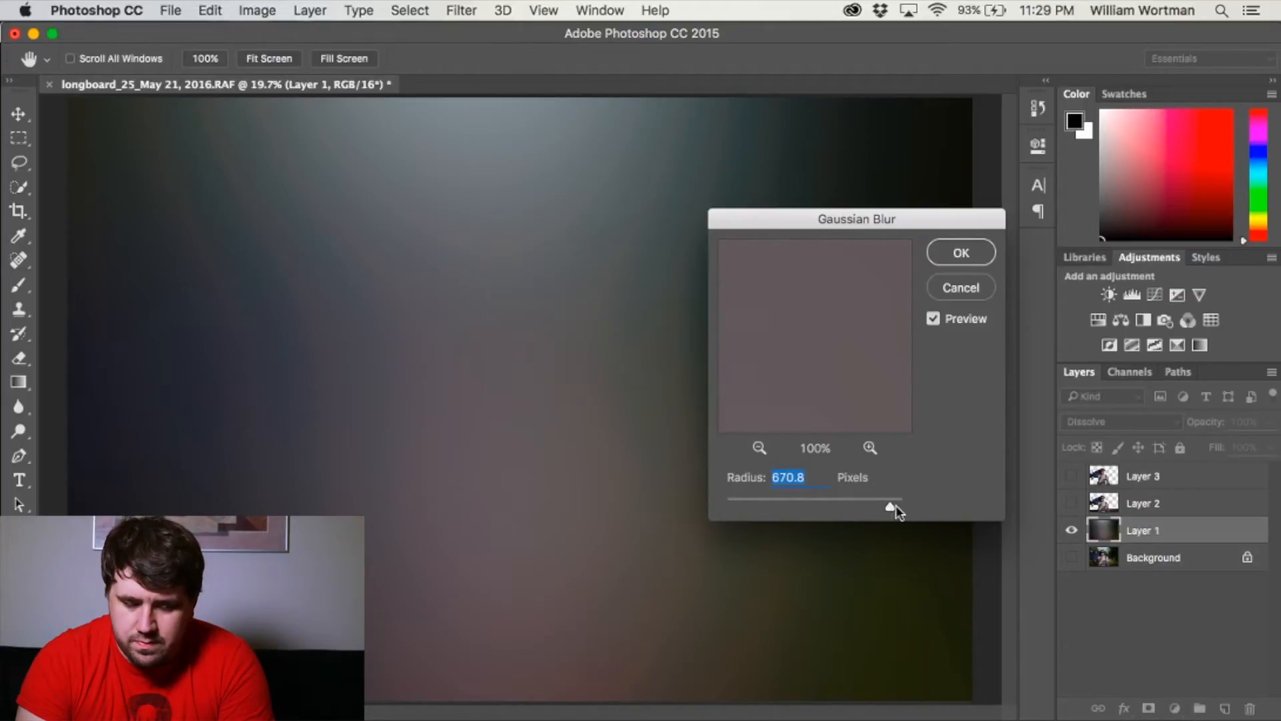
# Set the Gaussian Blur radius to 5.0 pixels and apply it to Layer 1.
pyautogui.moveTo(889, 507); pyautogui.dragTo(766, 513)
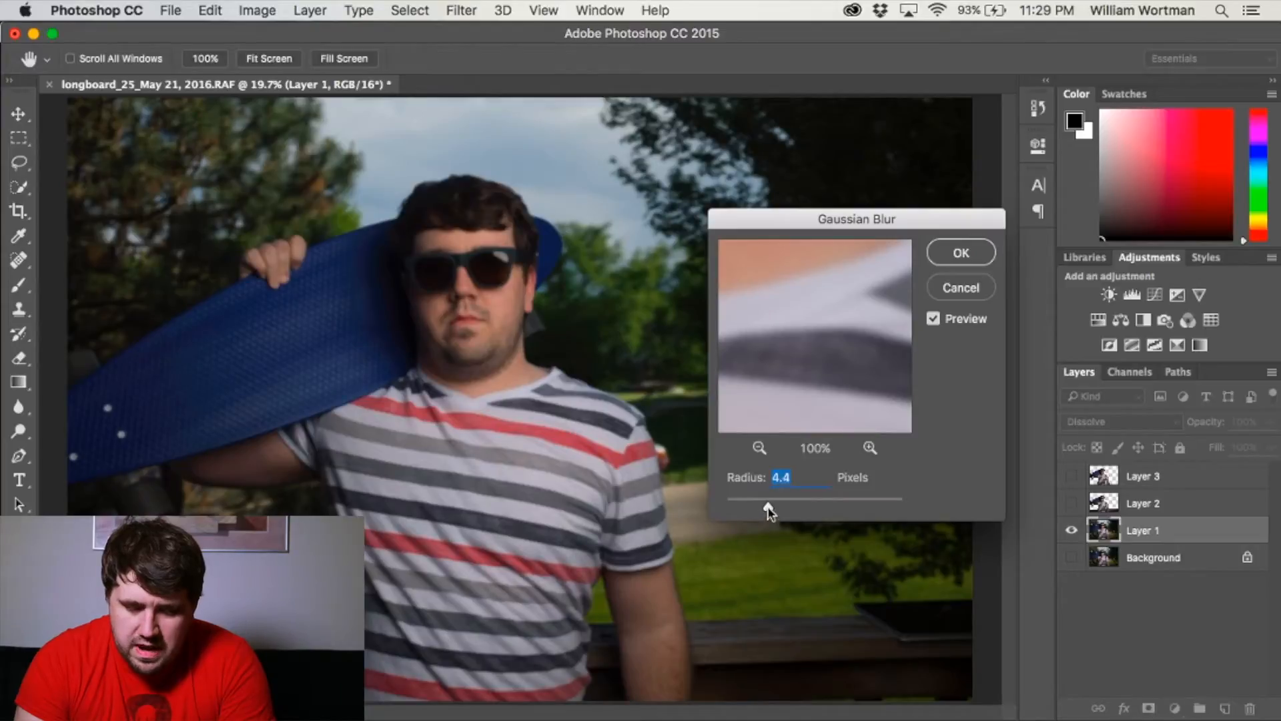
pyautogui.moveTo(773, 511); pyautogui.dragTo(777, 511)
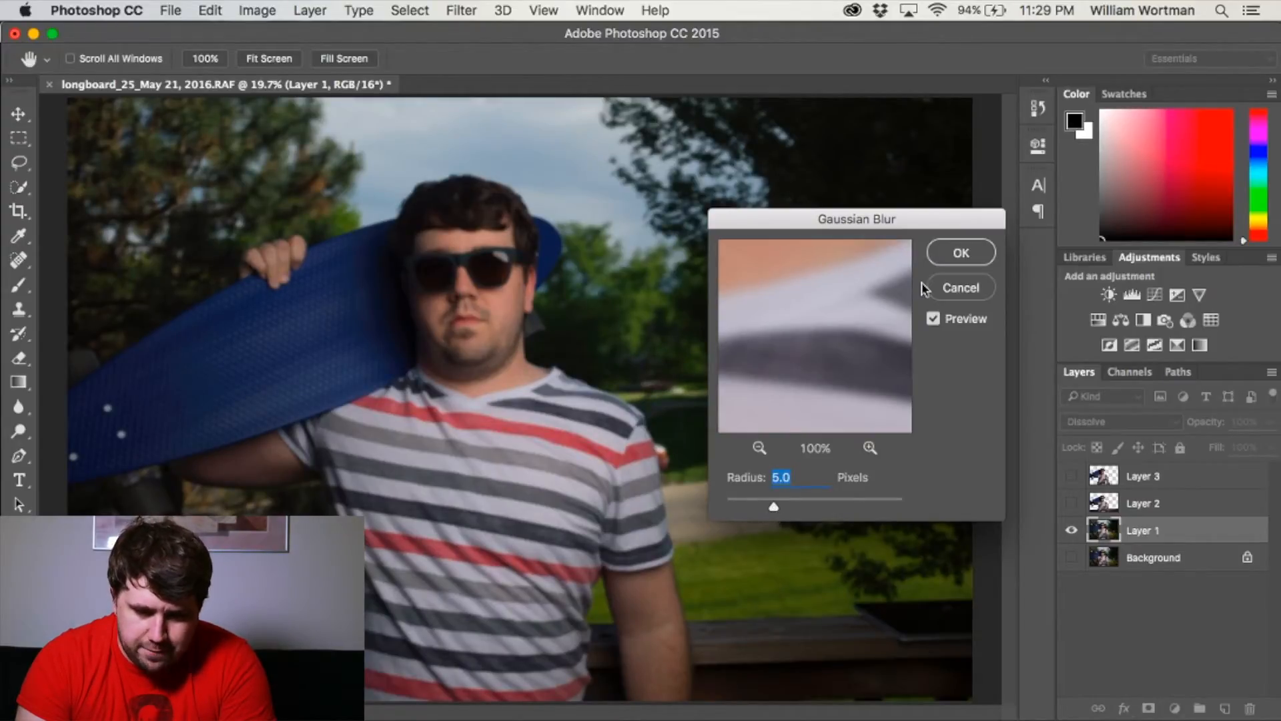
pyautogui.click(960, 253)
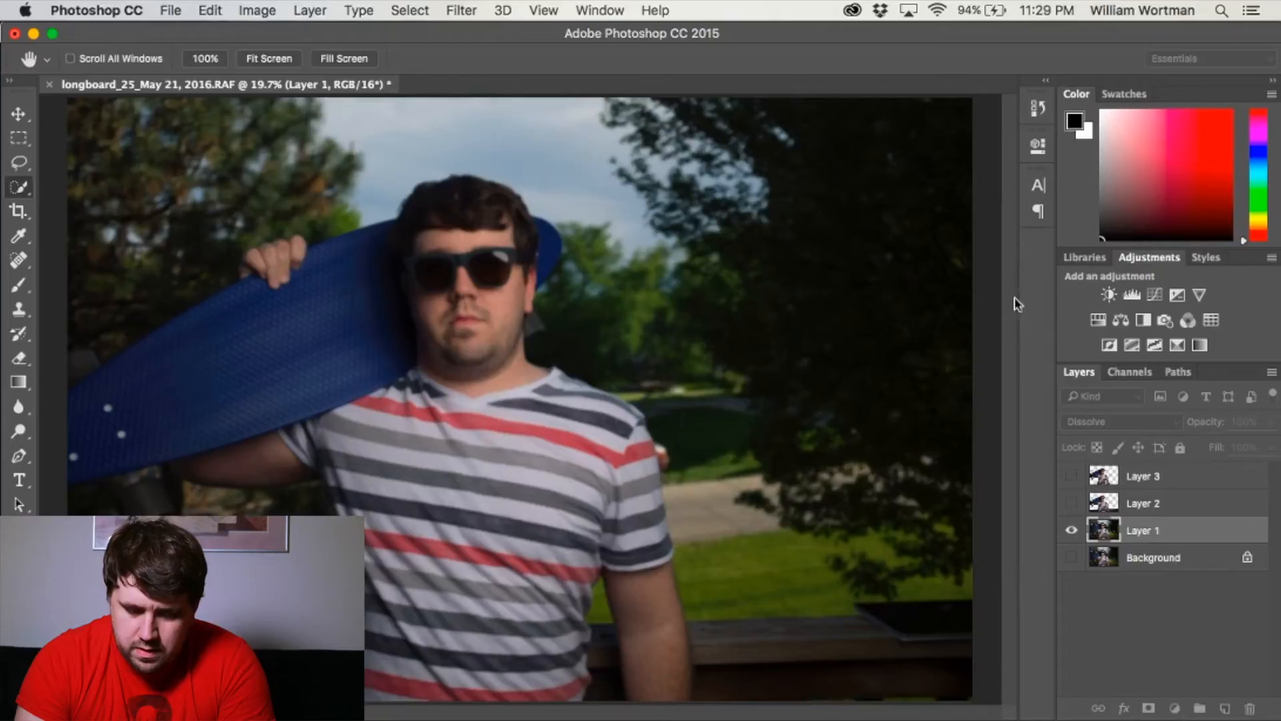
# Compare the blurred Layer 1 with the Background and the Layer 2 cutout, leaving Layers 1 and 2 shown and the Background hidden.
pyautogui.click(1072, 505)
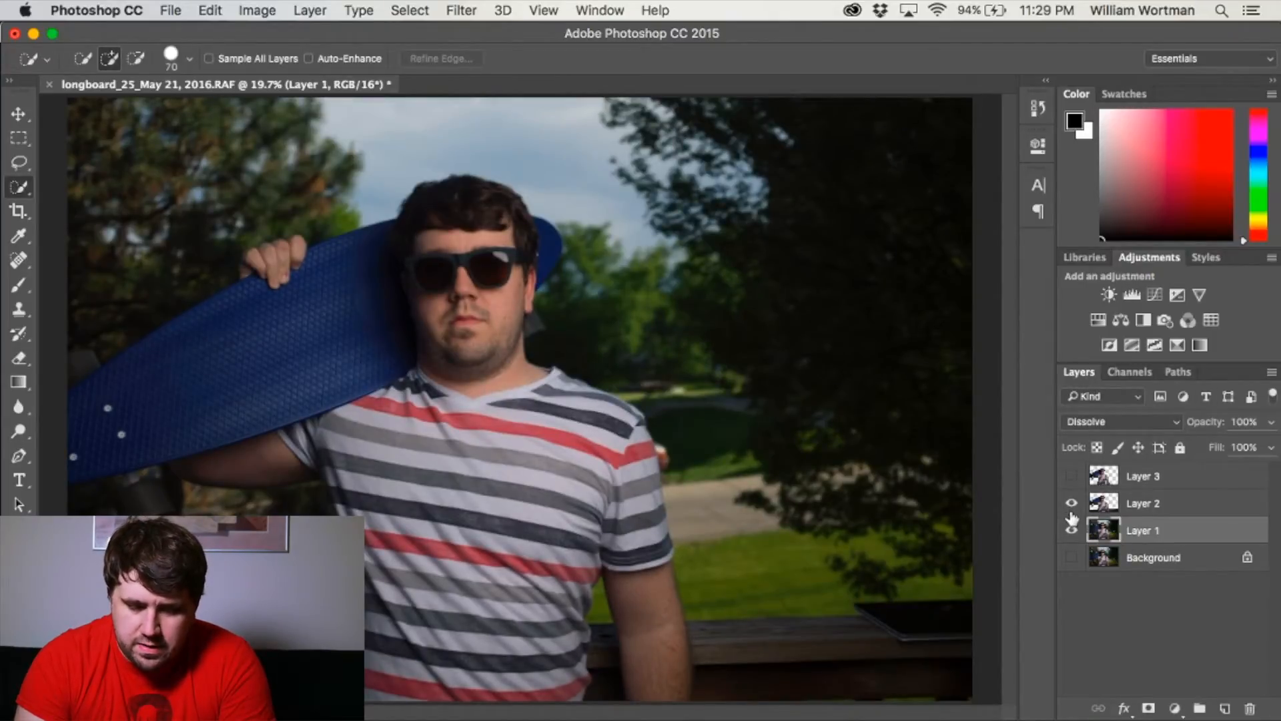
pyautogui.click(1072, 507)
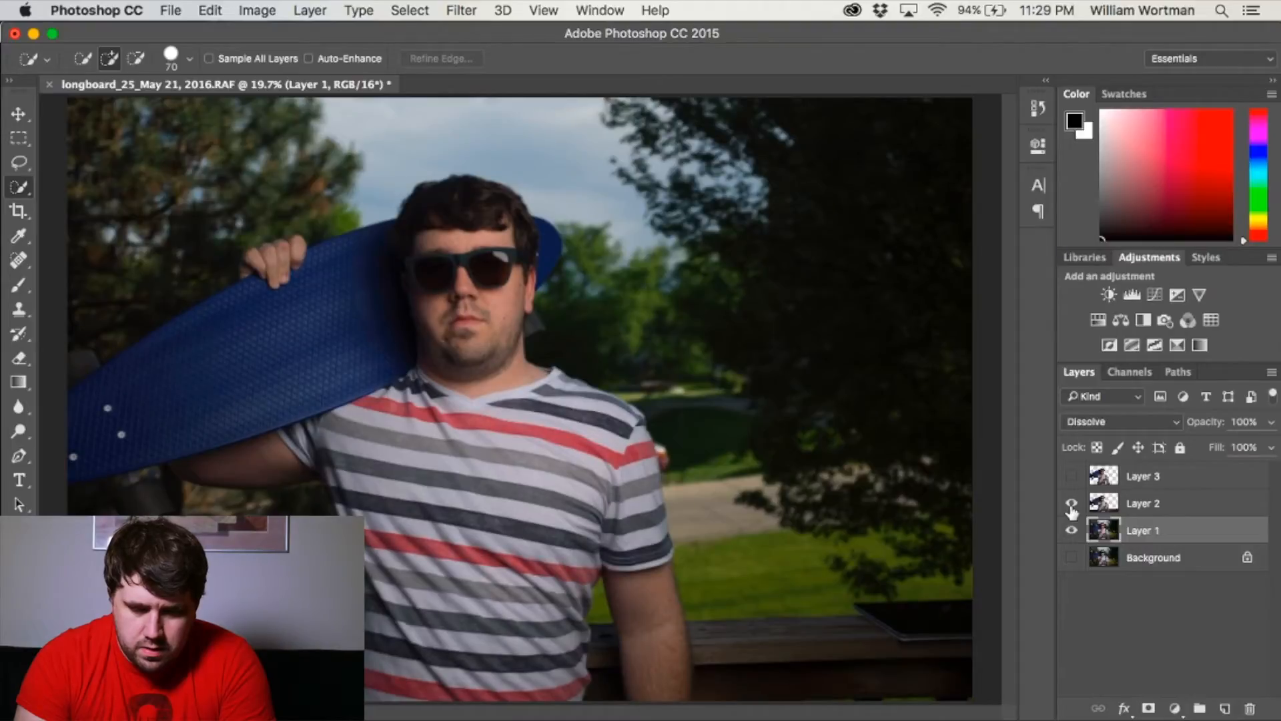
pyautogui.click(1072, 504)
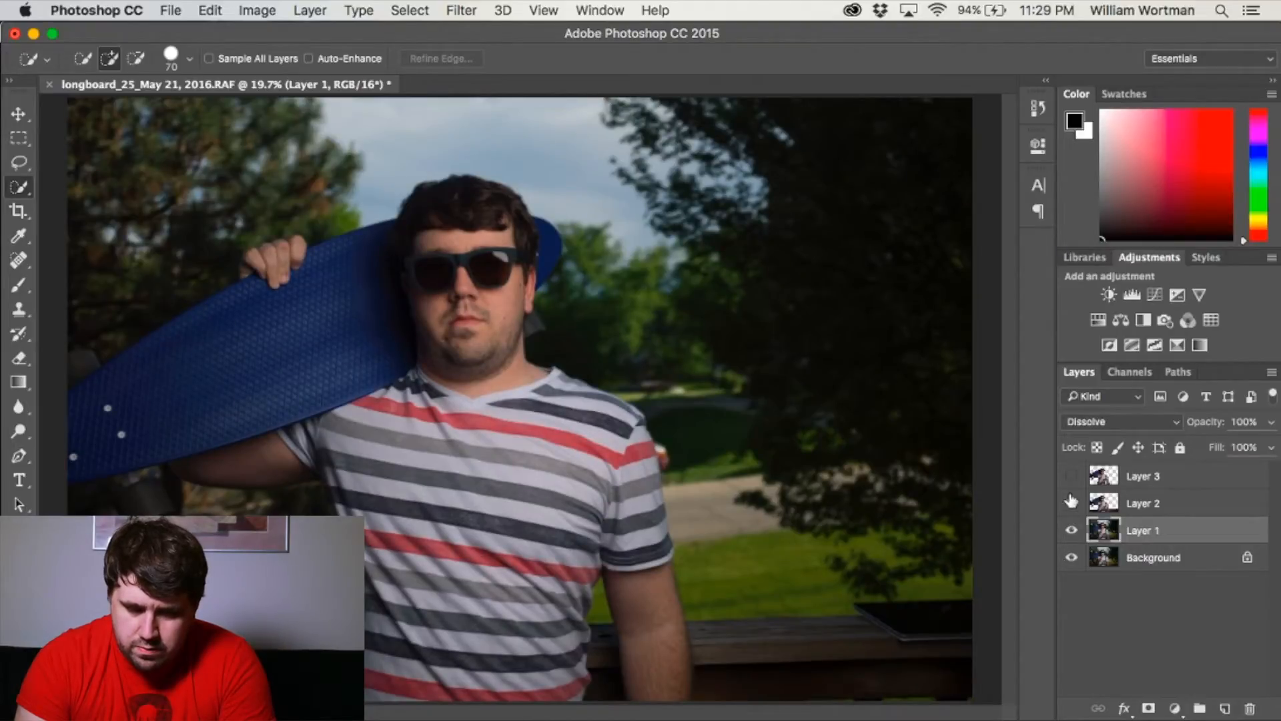
pyautogui.click(1074, 530)
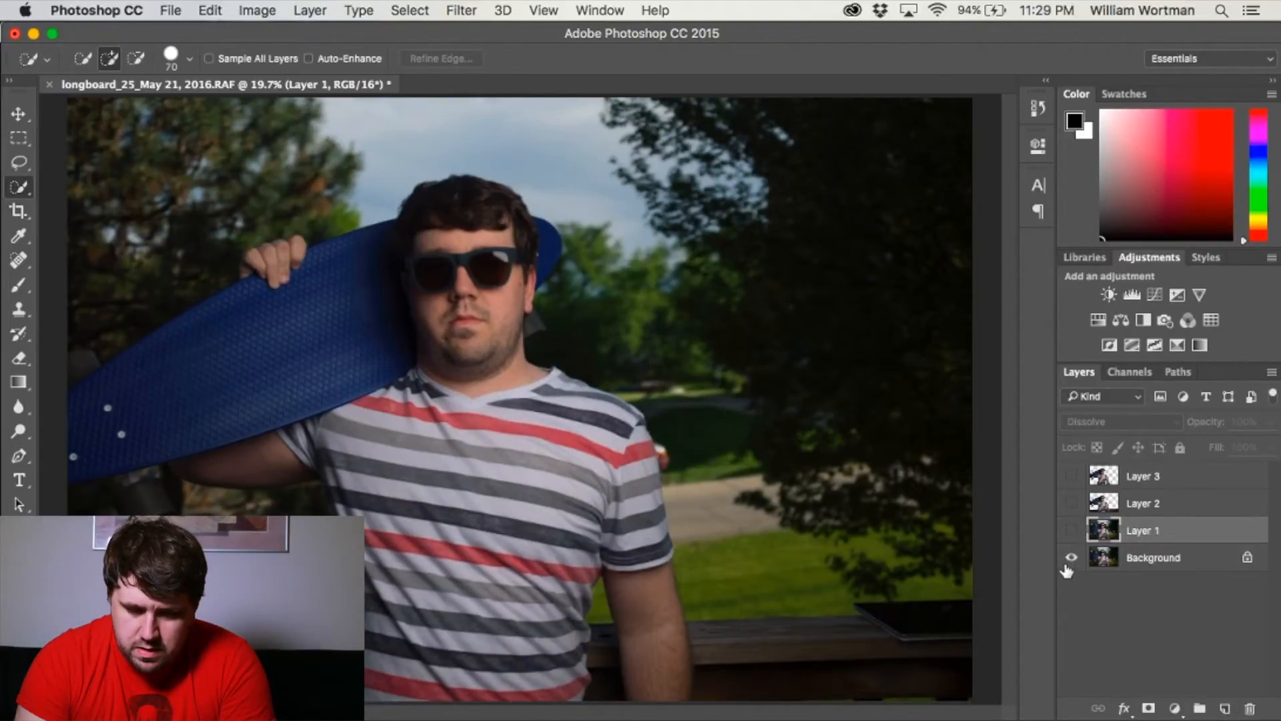
pyautogui.click(1073, 531)
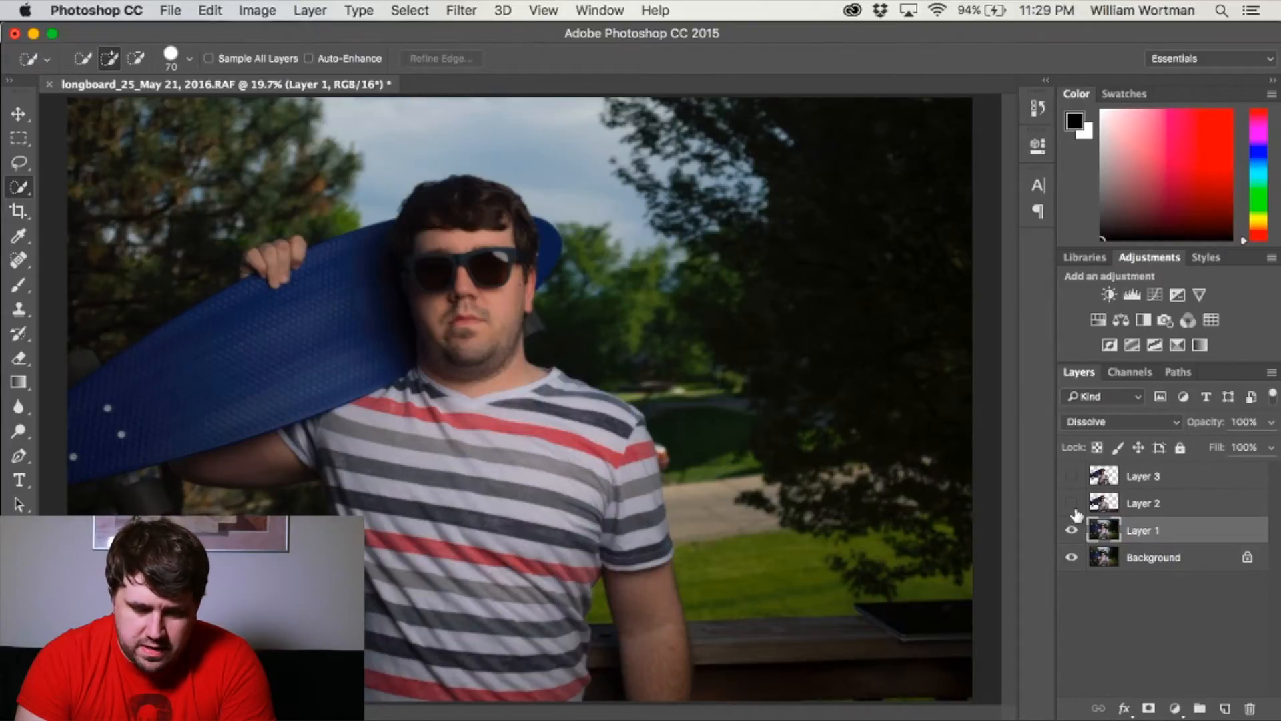
pyautogui.click(1074, 509)
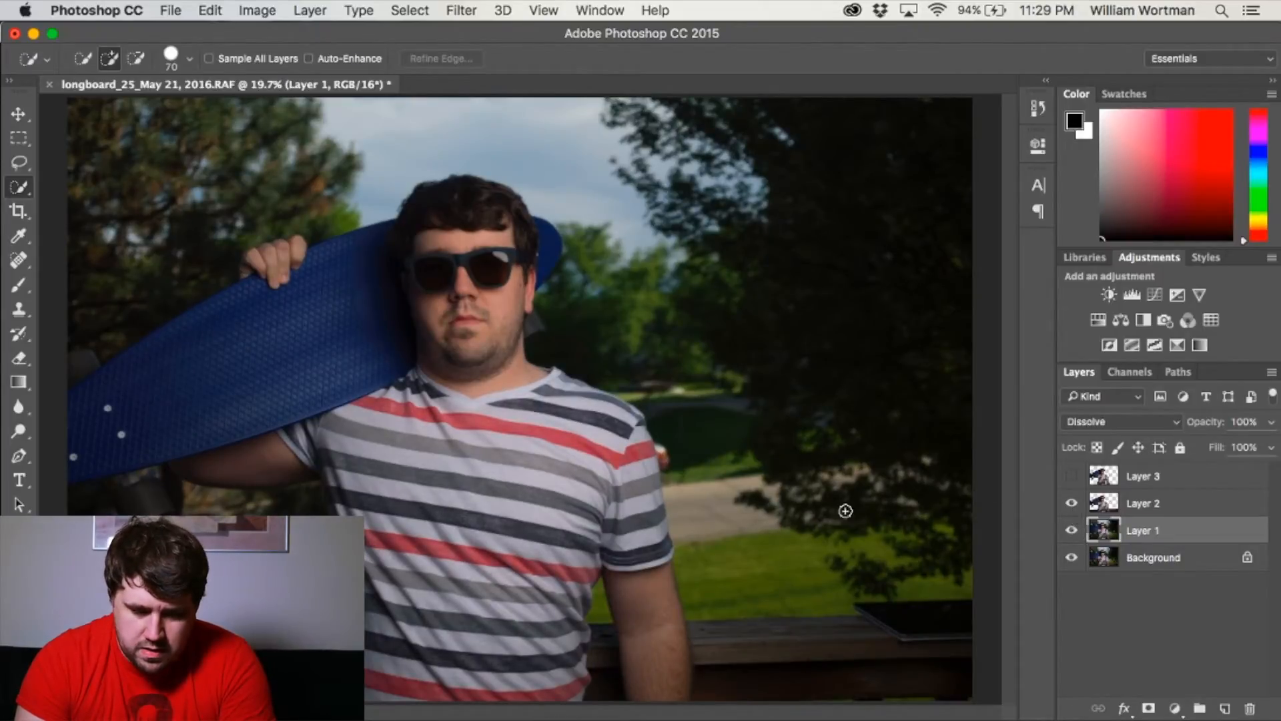
pyautogui.click(1072, 557)
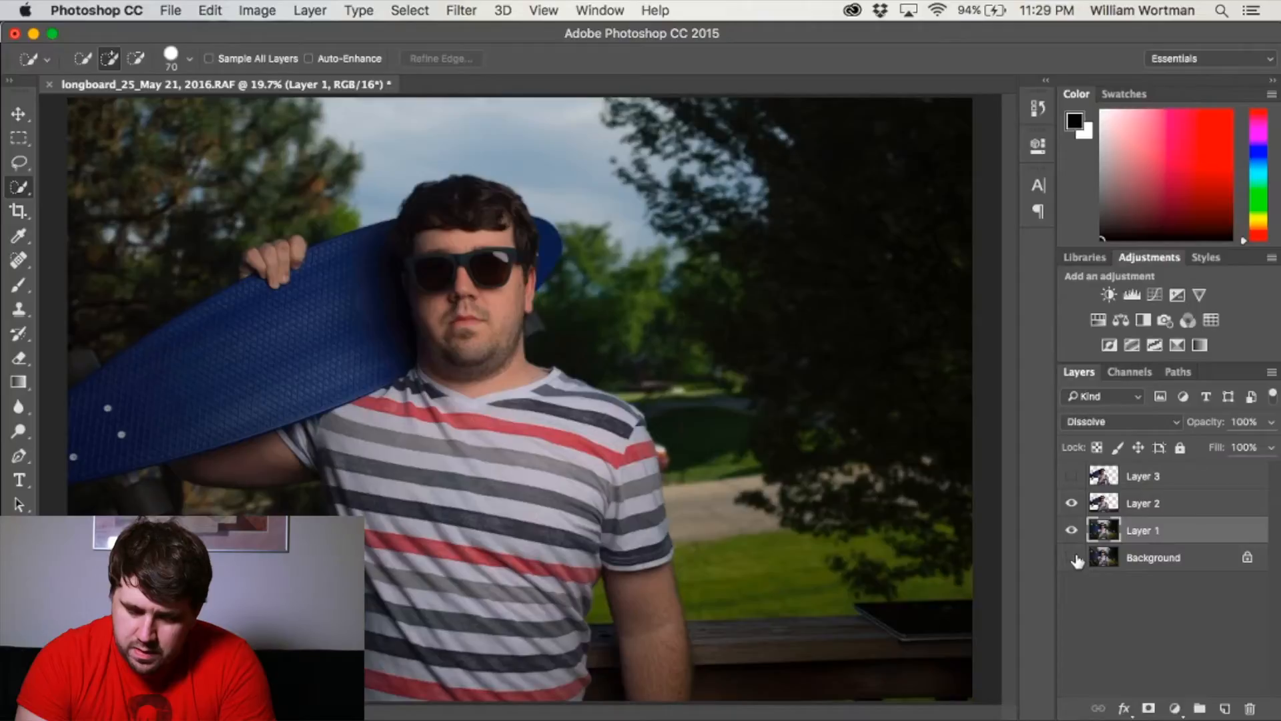
# Make Layer 2 the active layer and apply the basic Blur filter to it.
pyautogui.click(1155, 509)
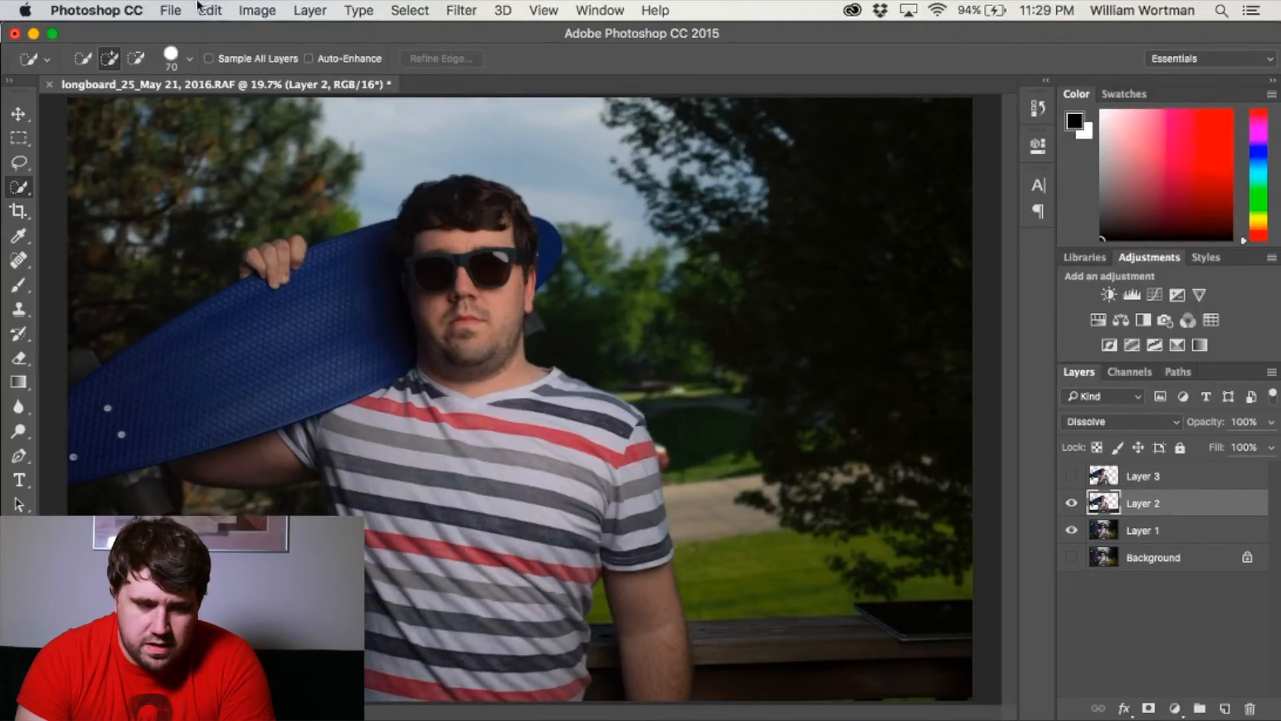
pyautogui.click(353, 8)
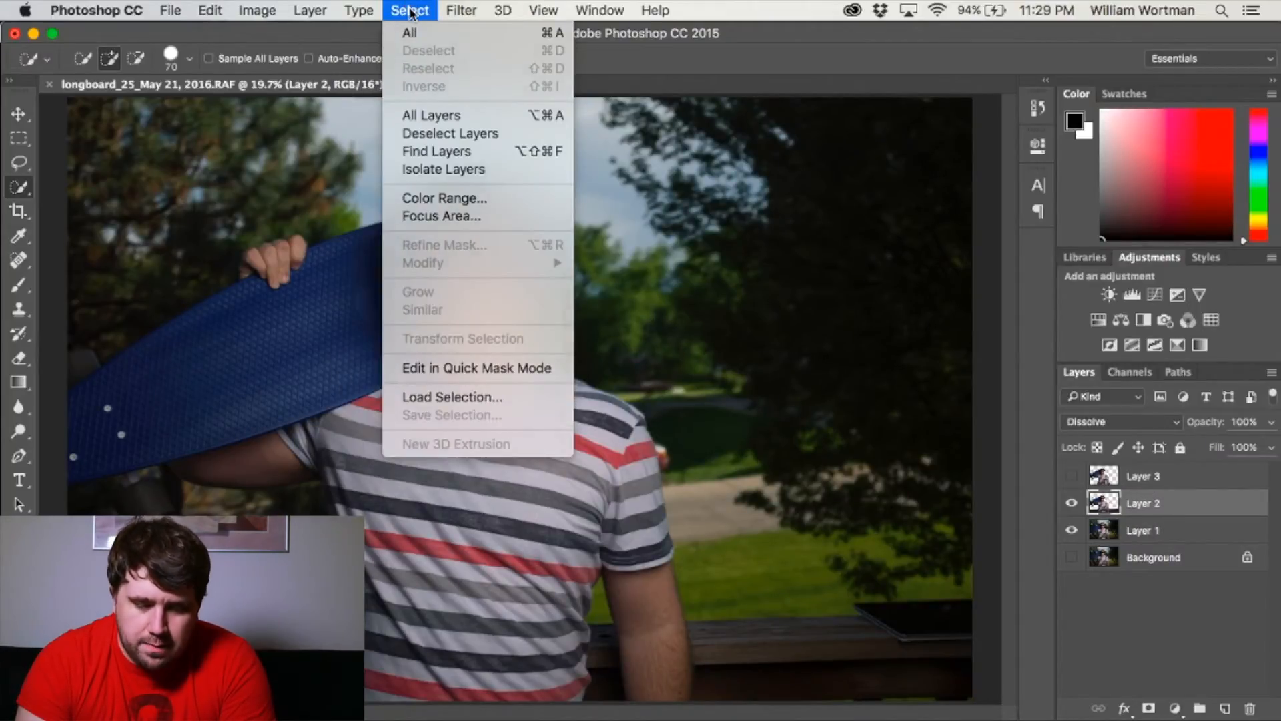
pyautogui.click(410, 11)
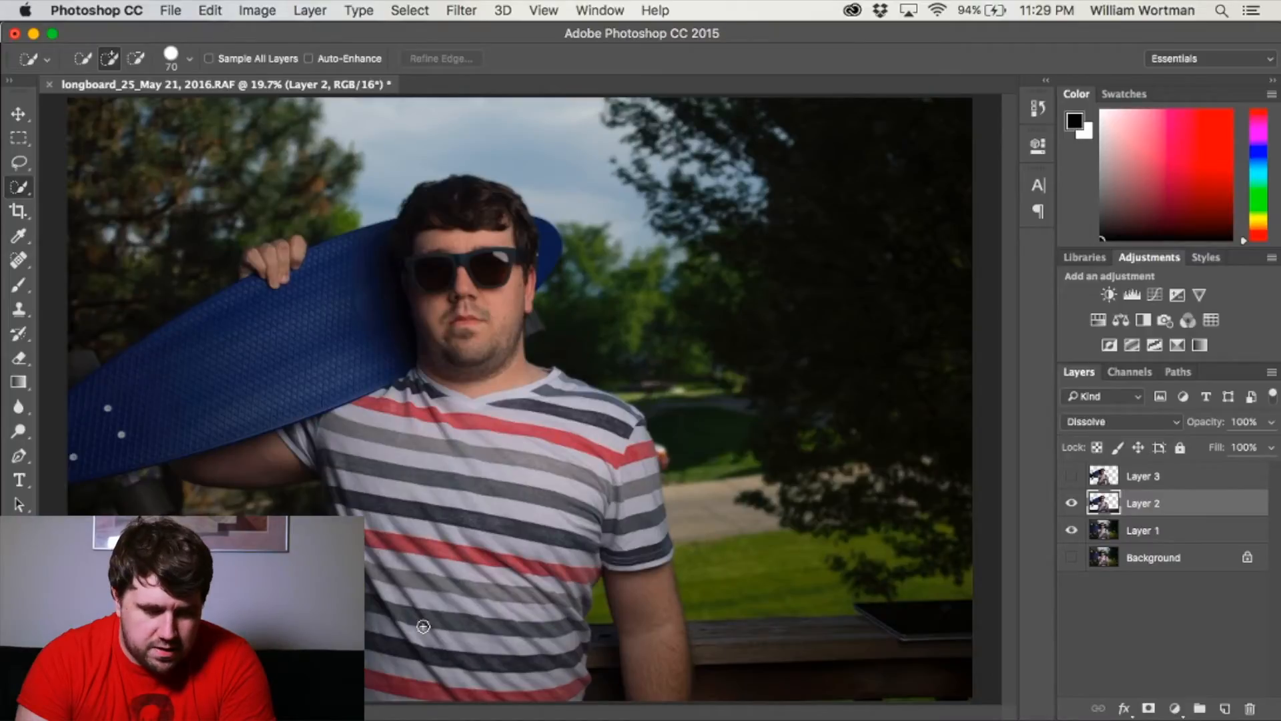
pyautogui.click(404, 8)
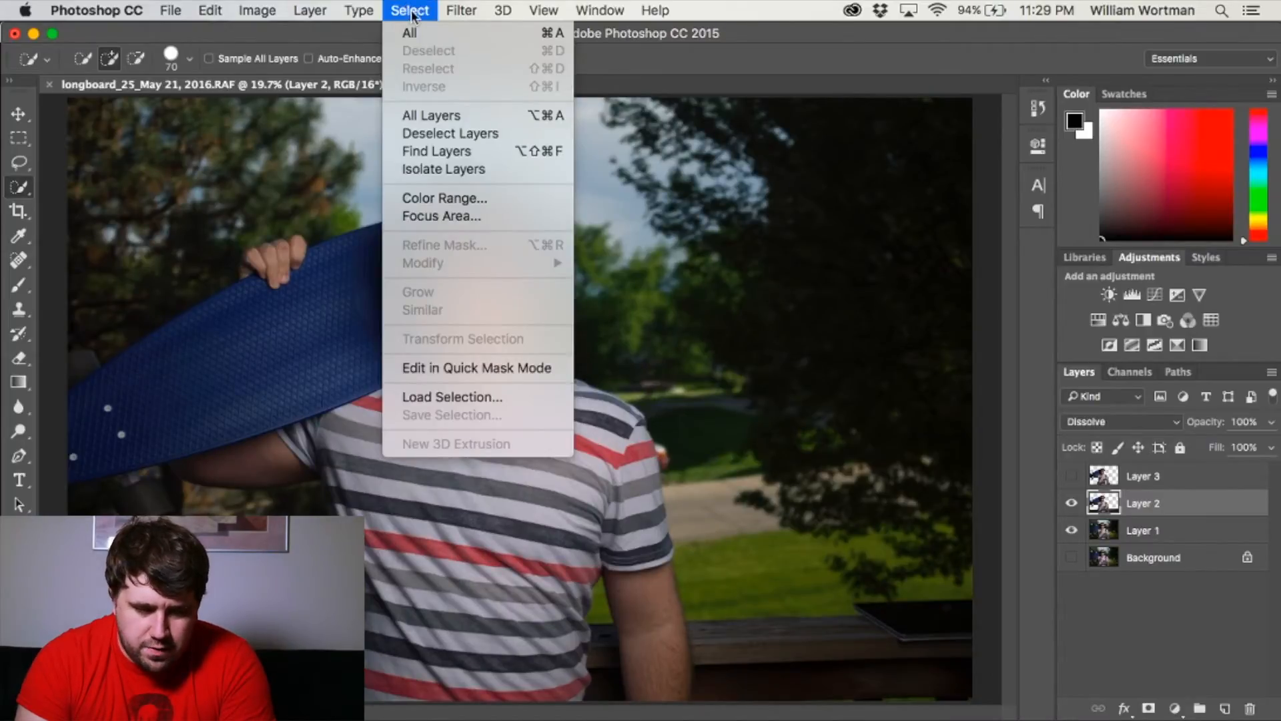
pyautogui.moveTo(461, 9)
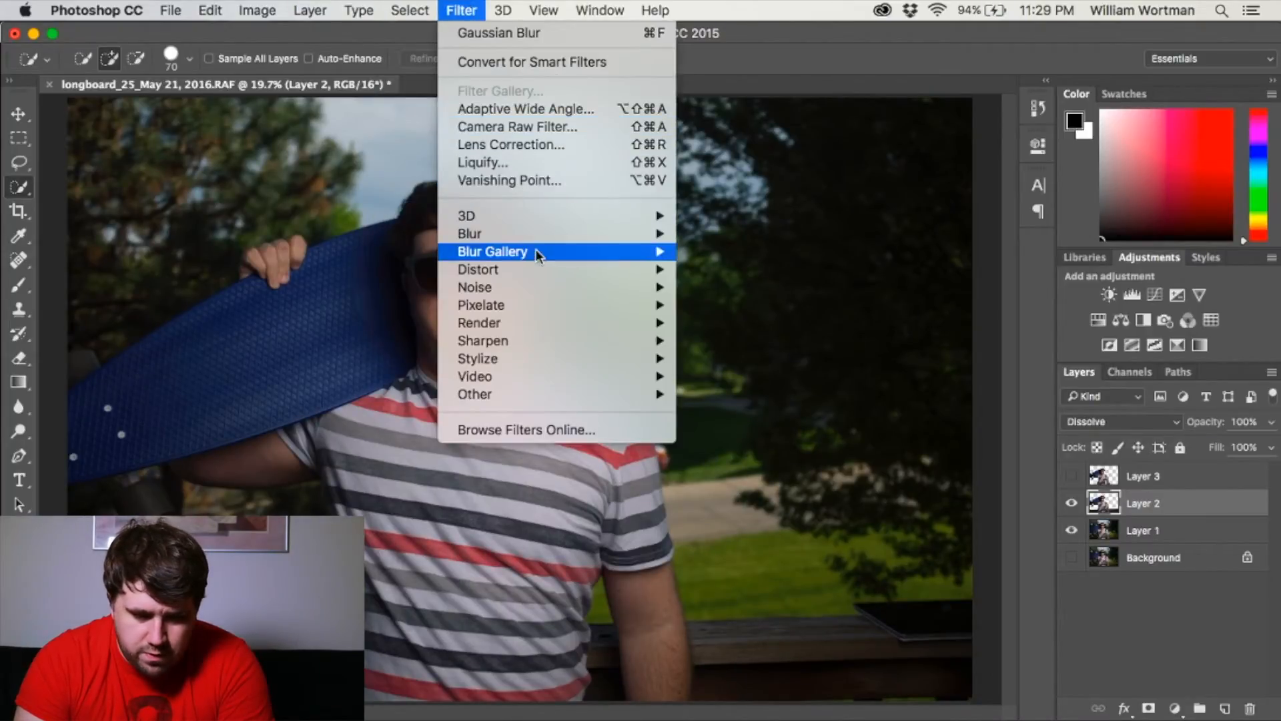
pyautogui.moveTo(569, 234)
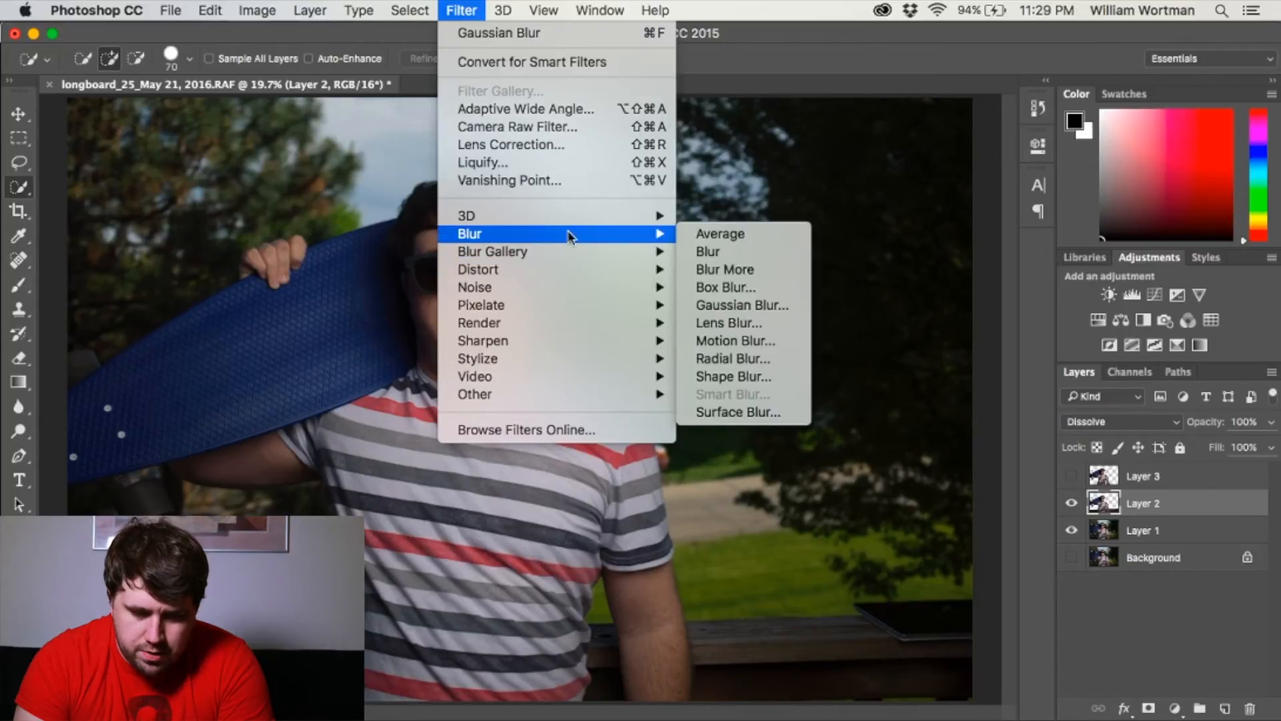
pyautogui.click(743, 257)
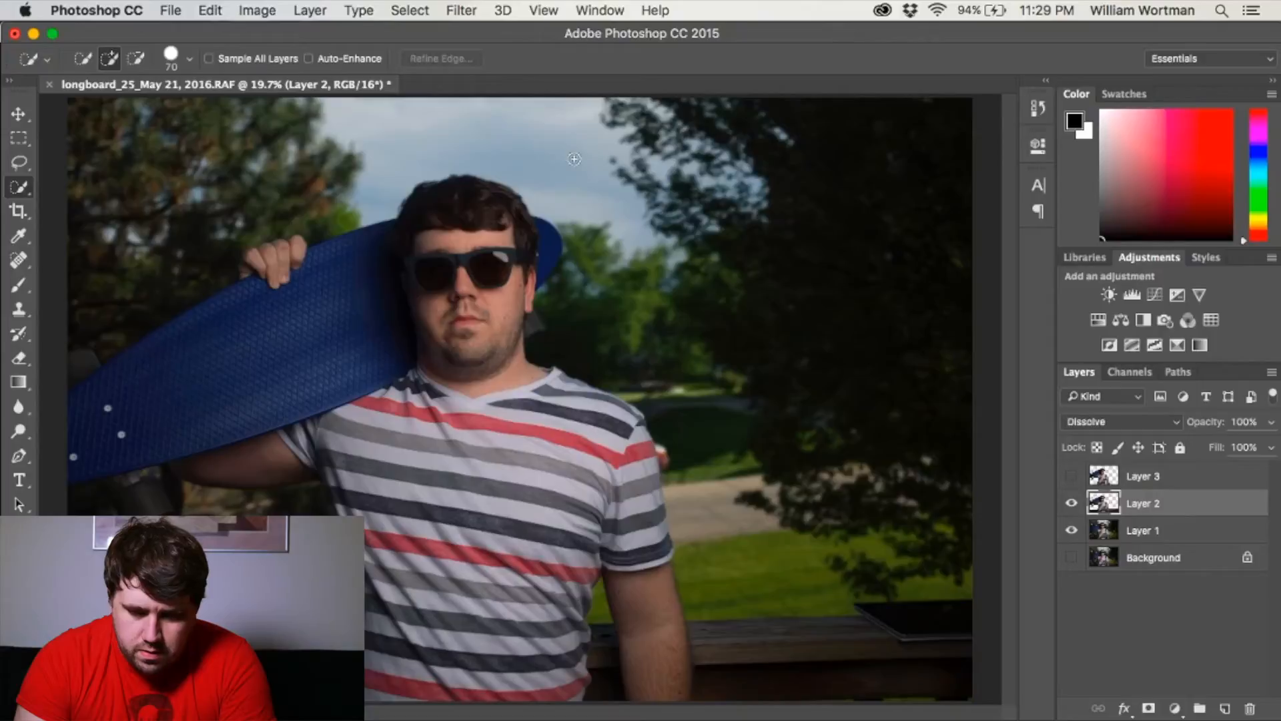
# Apply a Gaussian Blur with a radius of 2.9 pixels to Layer 2.
pyautogui.click(359, 9)
pyautogui.moveTo(461, 9)
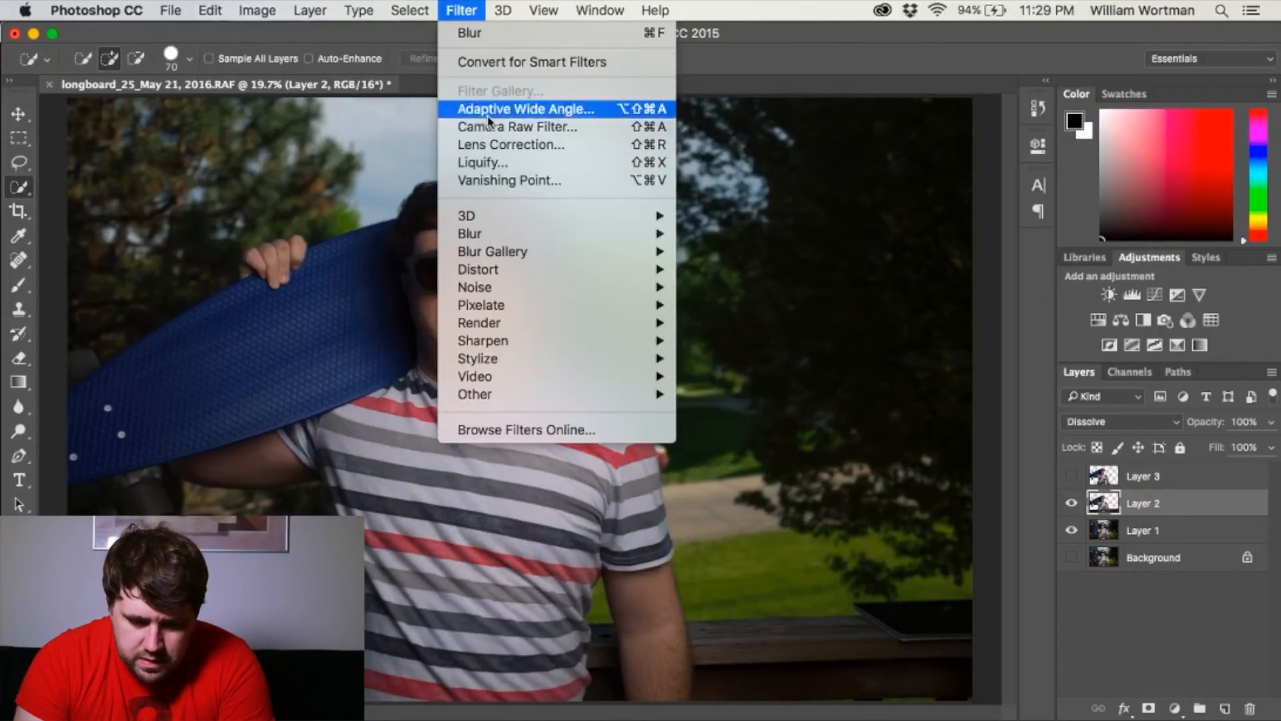
pyautogui.moveTo(509, 237)
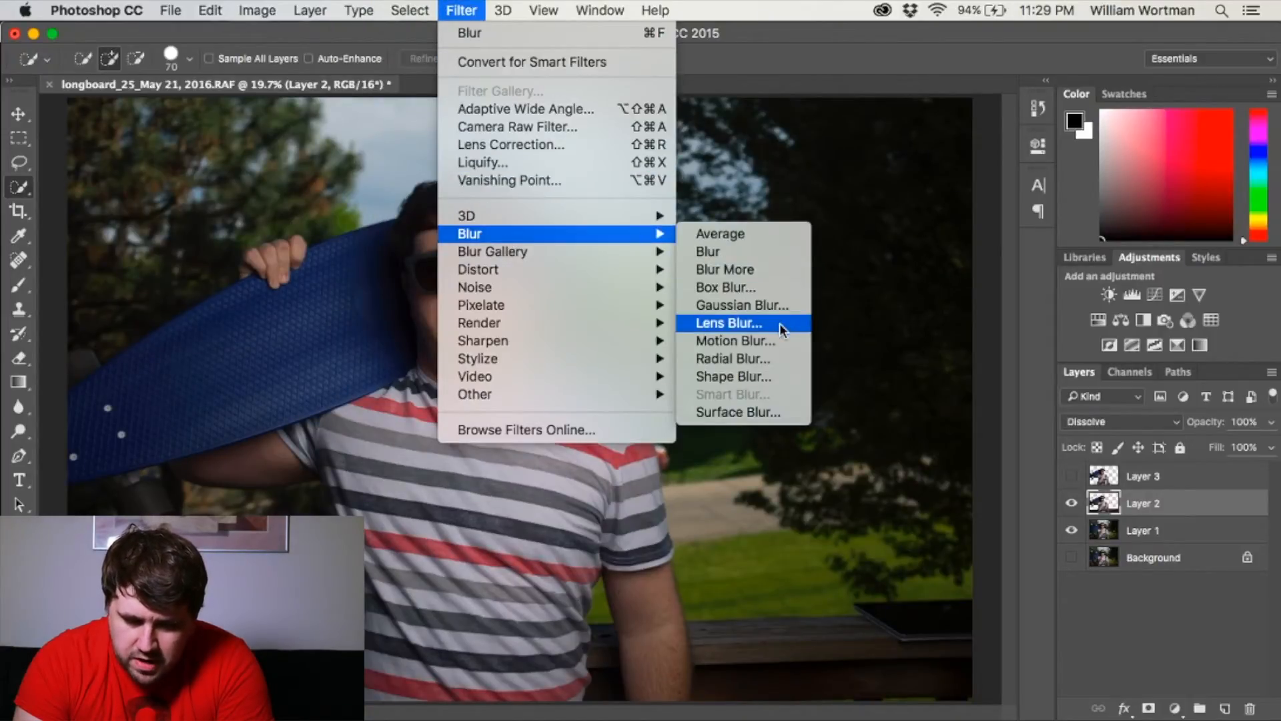
pyautogui.click(795, 298)
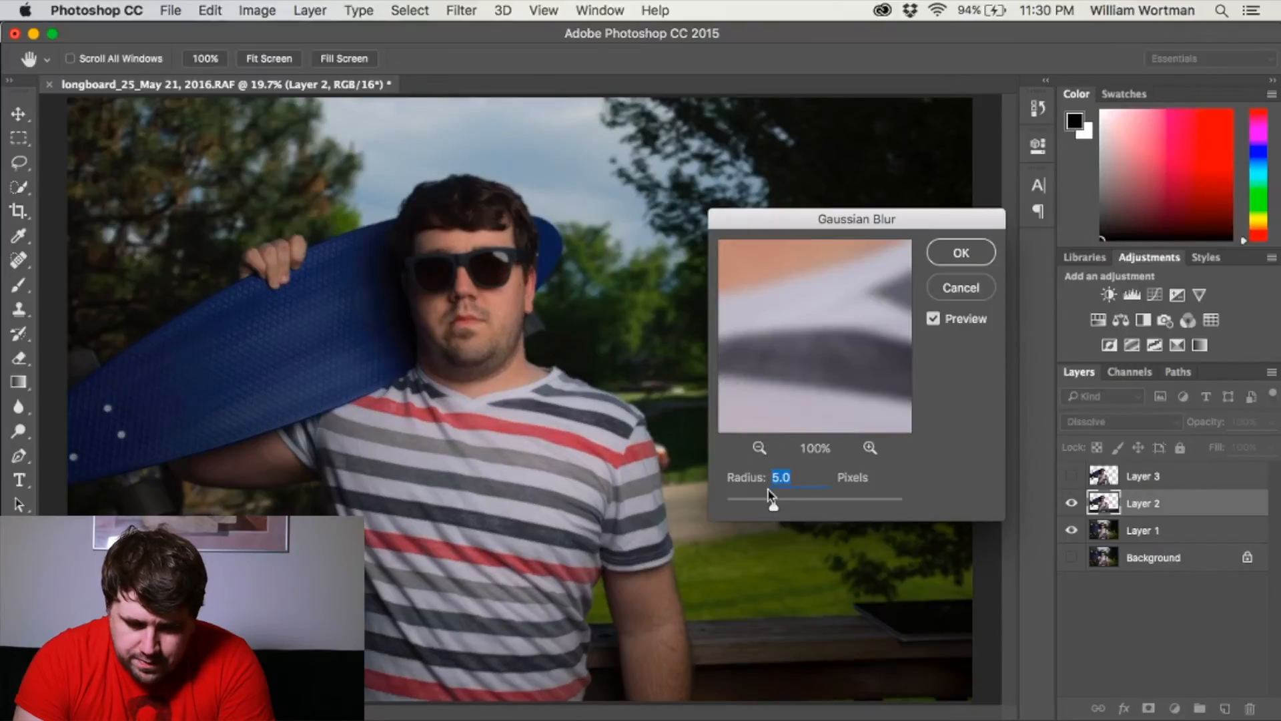
pyautogui.moveTo(776, 509); pyautogui.dragTo(755, 509)
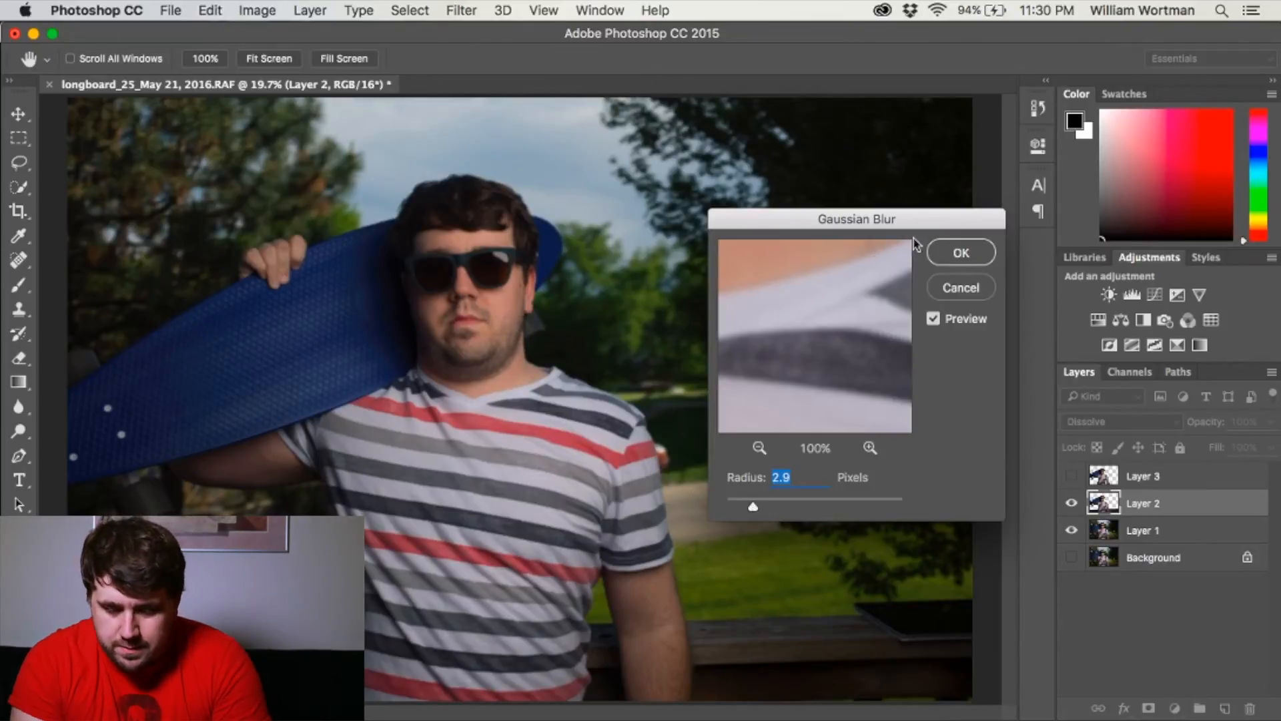
pyautogui.click(951, 255)
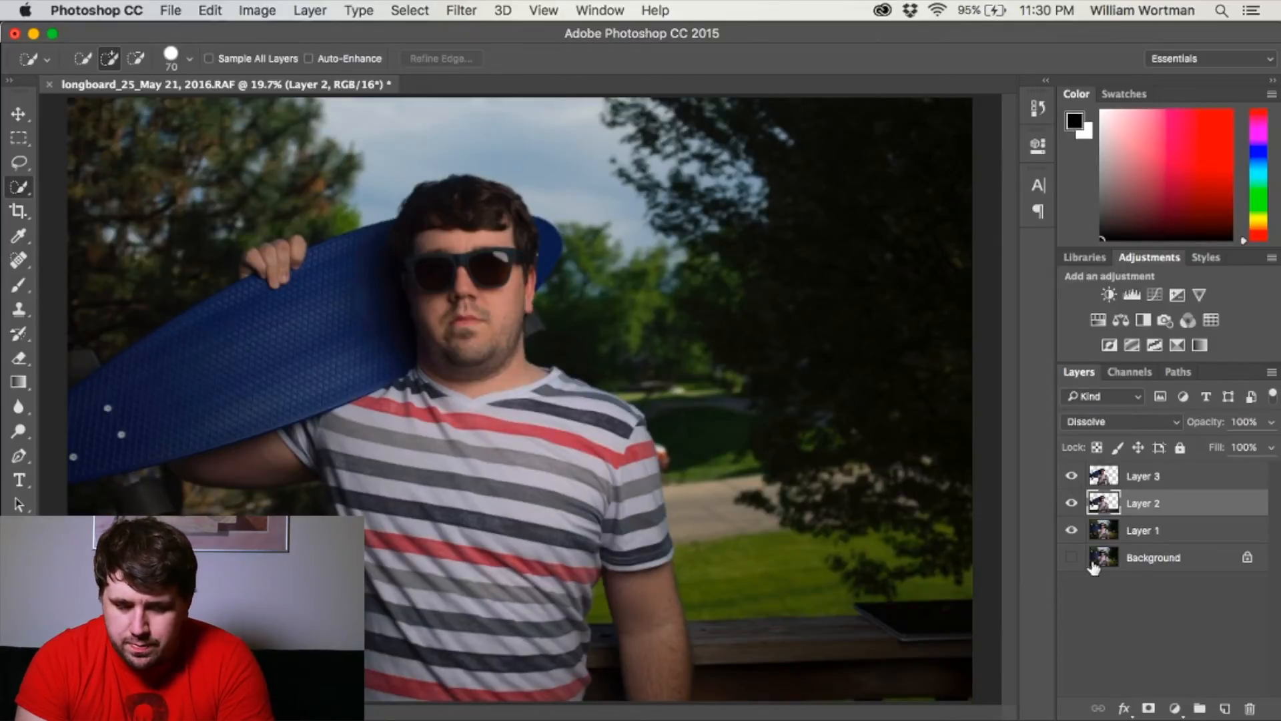
# Compare the layered blur with the original Background by hiding Layers 1 to 3 and showing them again, toggling Layer 3 on its own.
pyautogui.moveTo(1071, 483); pyautogui.dragTo(1072, 525)
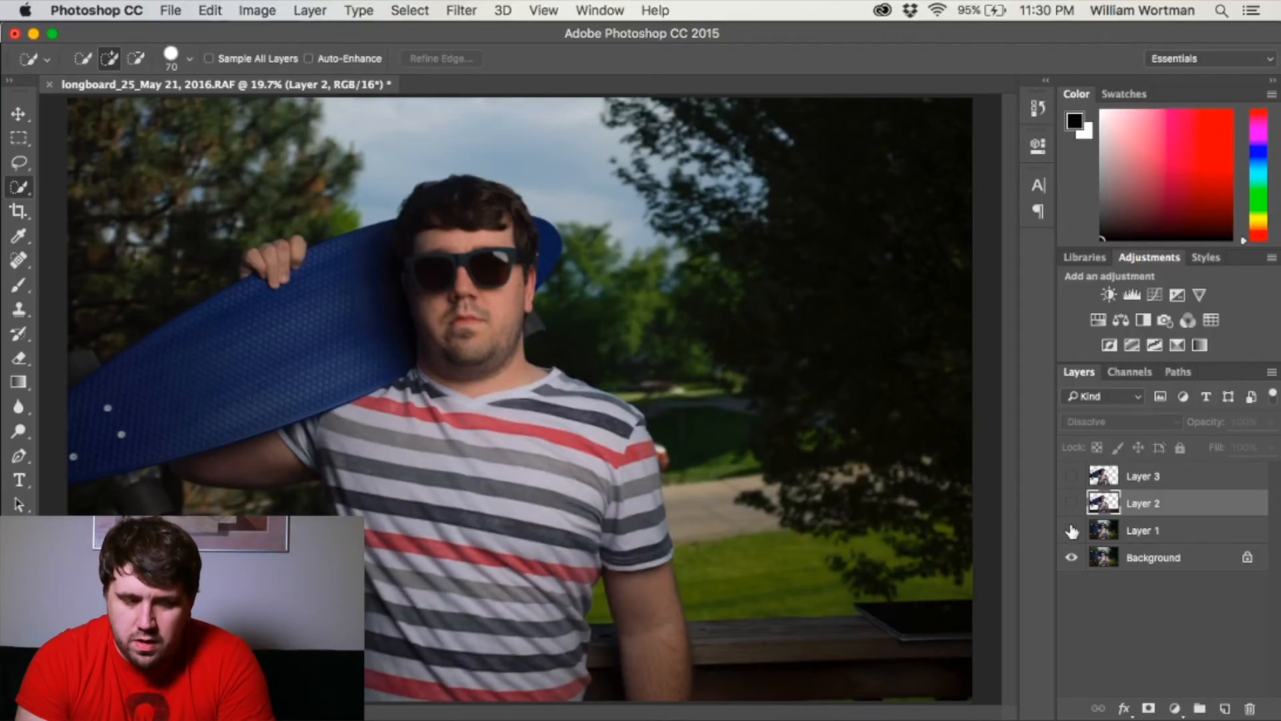
pyautogui.moveTo(1072, 530); pyautogui.dragTo(1071, 475)
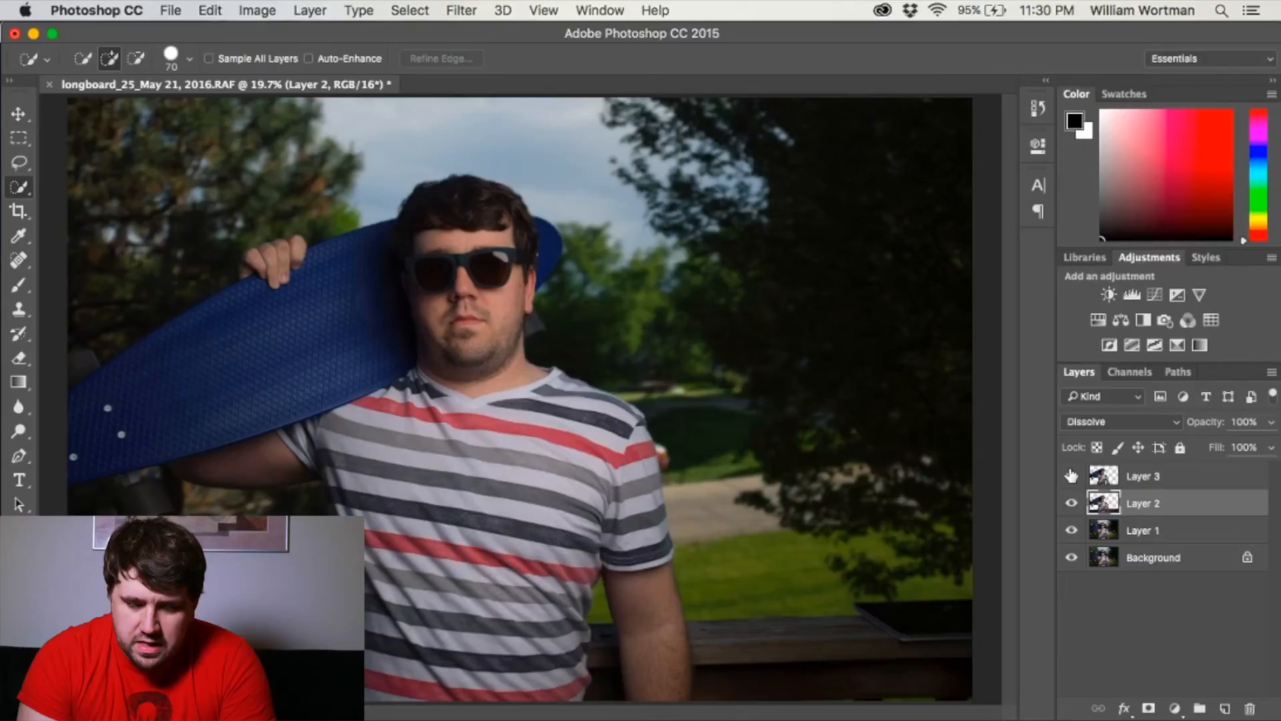
pyautogui.moveTo(1074, 482)
pyautogui.mouseDown()
pyautogui.moveTo(1074, 527)
pyautogui.moveTo(1071, 475)
pyautogui.mouseUp()
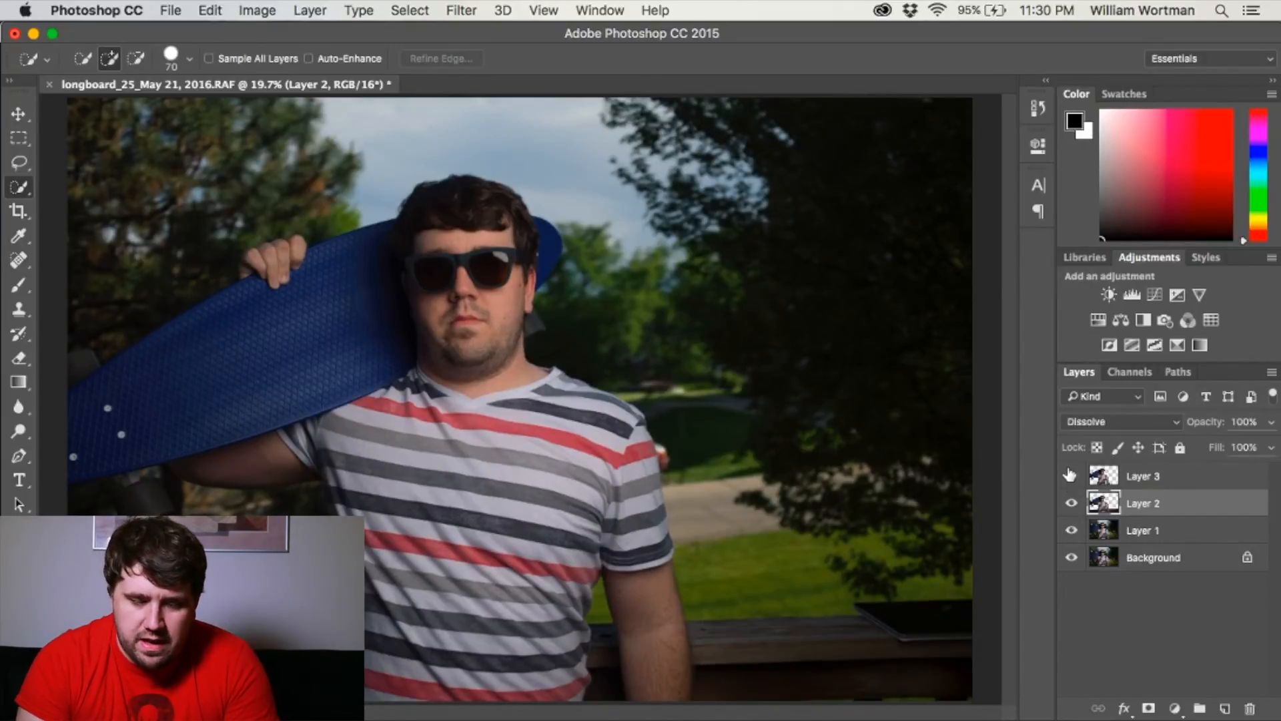